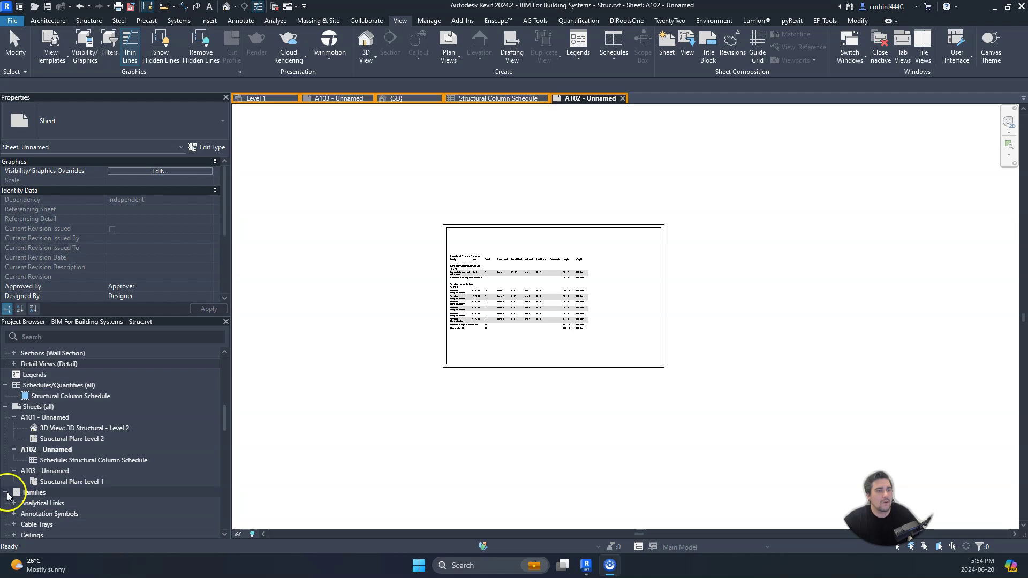
- Create Graphical Column Schedule 1 and switch its detail level to Fine
{"action": "scroll", "coordinate": [482, 305], "scroll_direction": "up", "scroll_amount": 3}
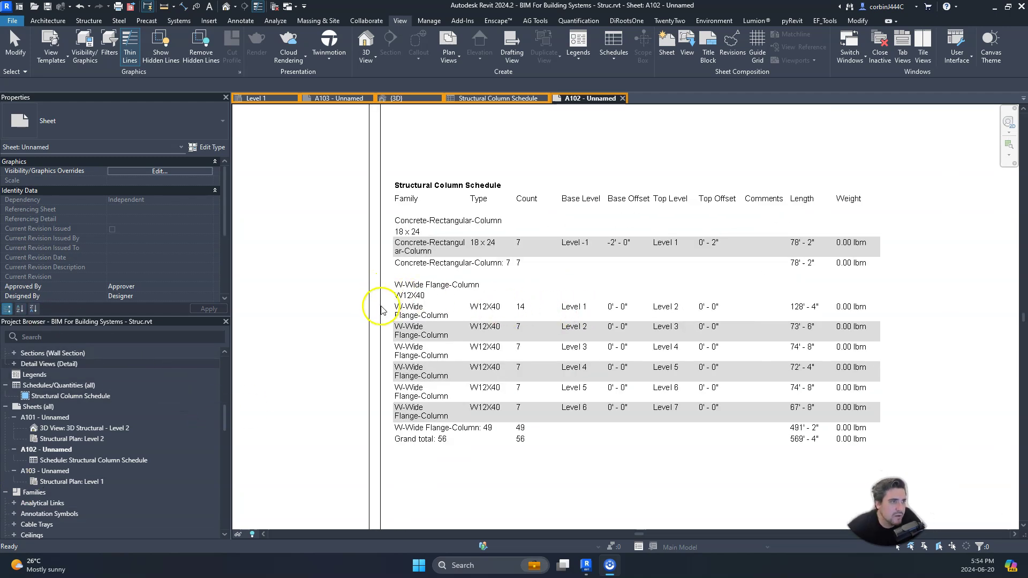
{"action": "scroll", "coordinate": [315, 257], "scroll_direction": "down", "scroll_amount": 3}
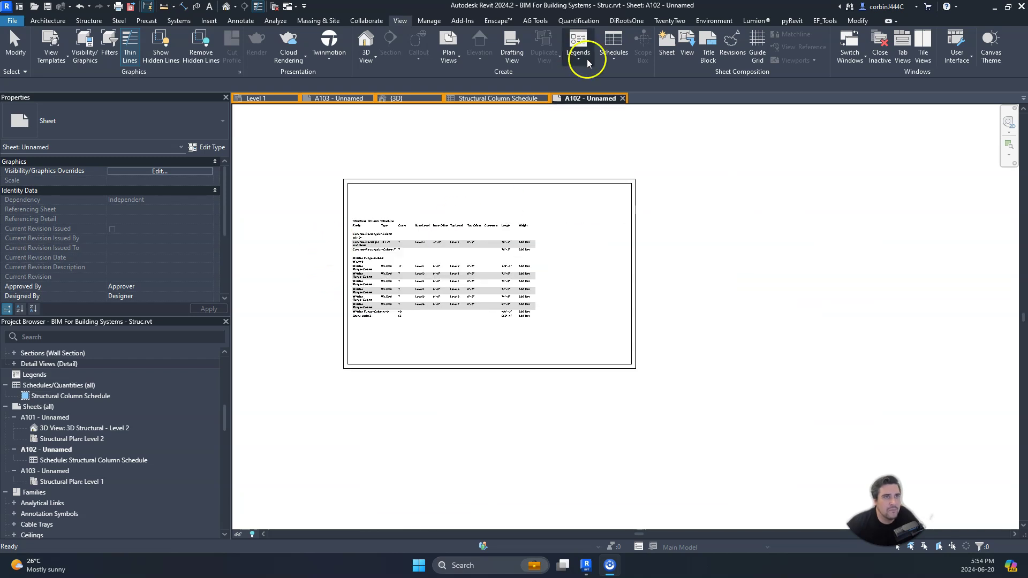
{"action": "left_click", "coordinate": [613, 53]}
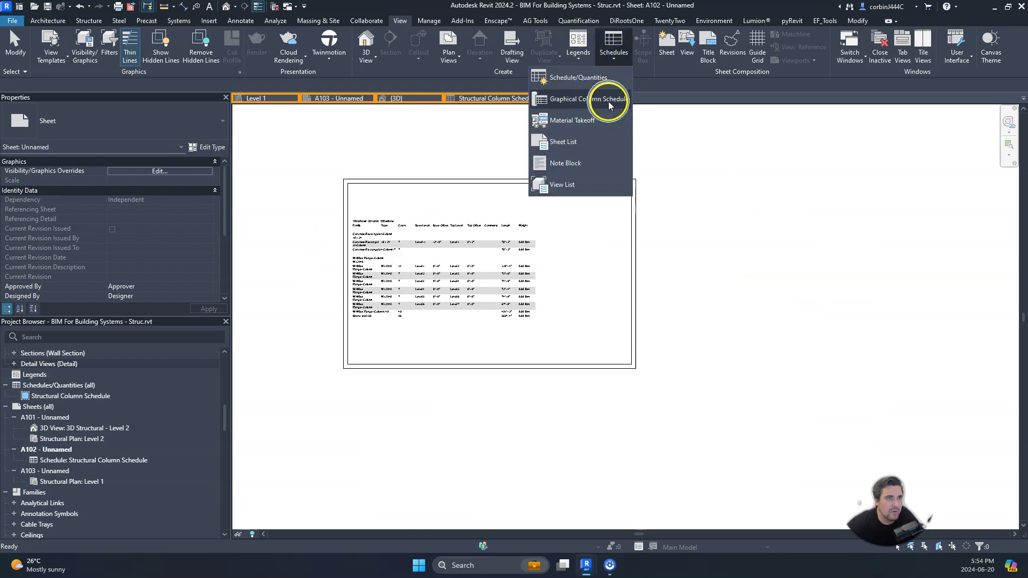
{"action": "left_click", "coordinate": [608, 102]}
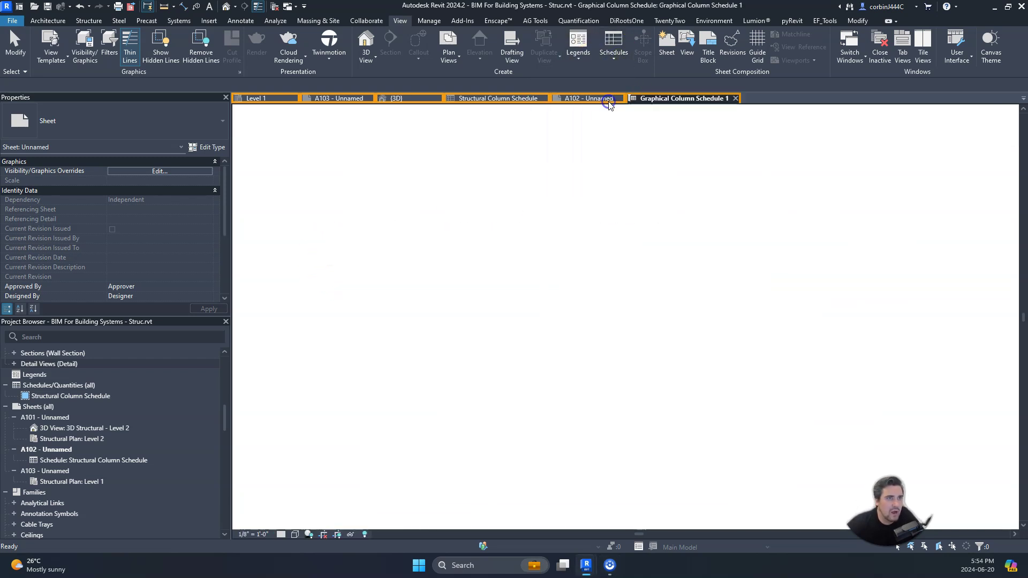
{"action": "left_click", "coordinate": [611, 60]}
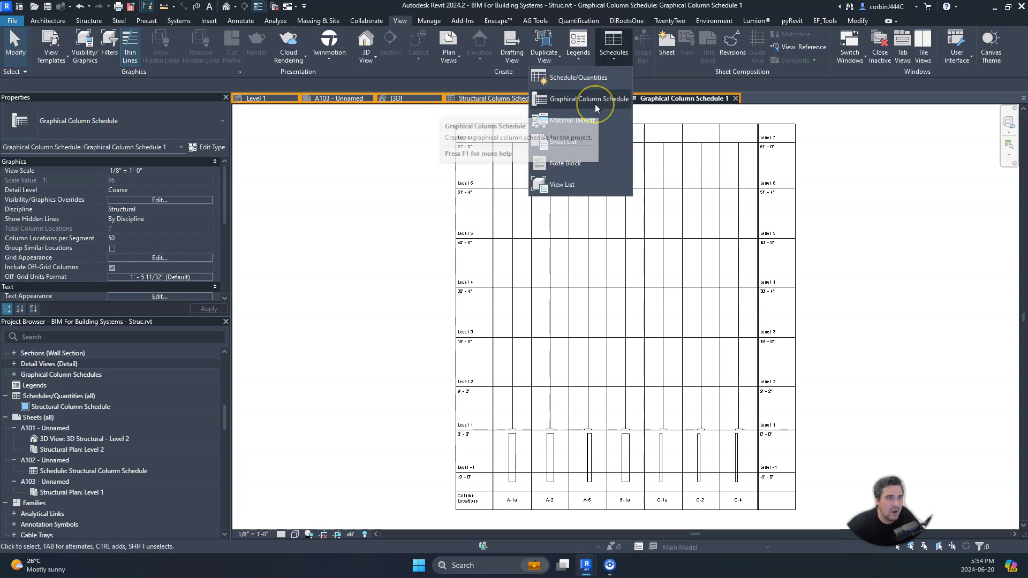
{"action": "left_click", "coordinate": [280, 534]}
{"action": "left_click", "coordinate": [299, 521]}
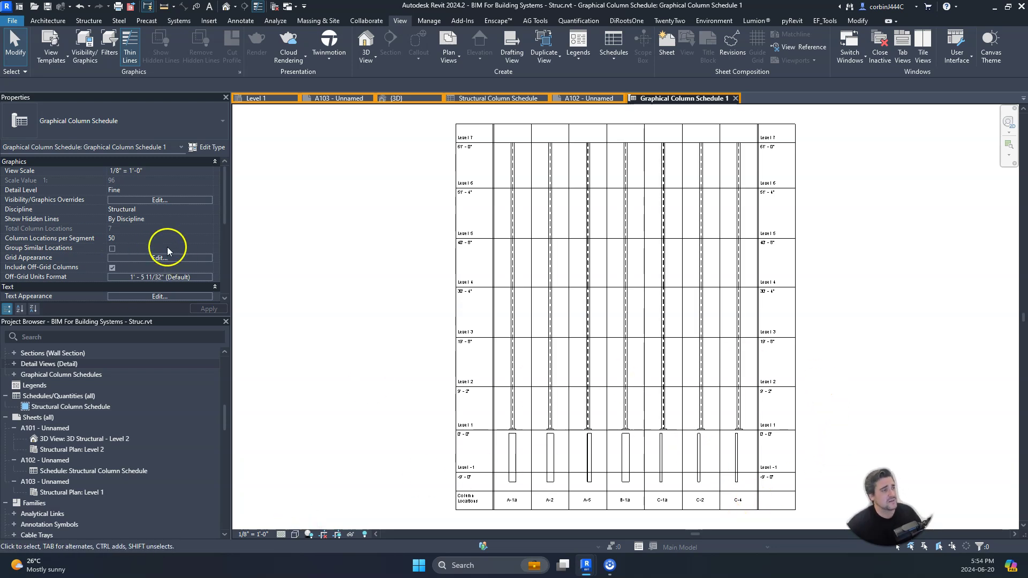
- Add the Structure - Framing - W-Flange and Structure - Column filters to this view, then open Edit/New filters
{"action": "left_click", "coordinate": [166, 200]}
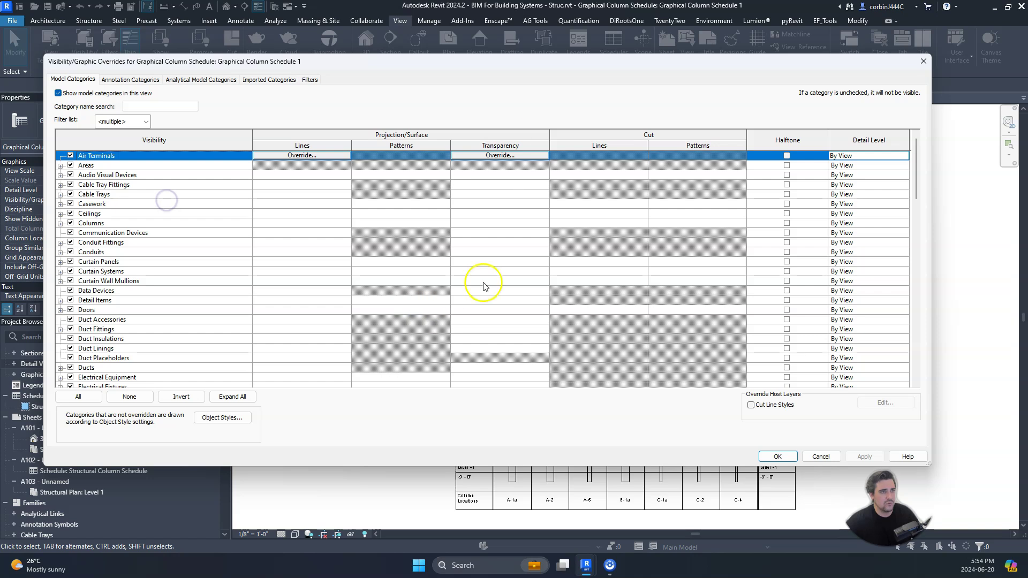
{"action": "left_click", "coordinate": [313, 81]}
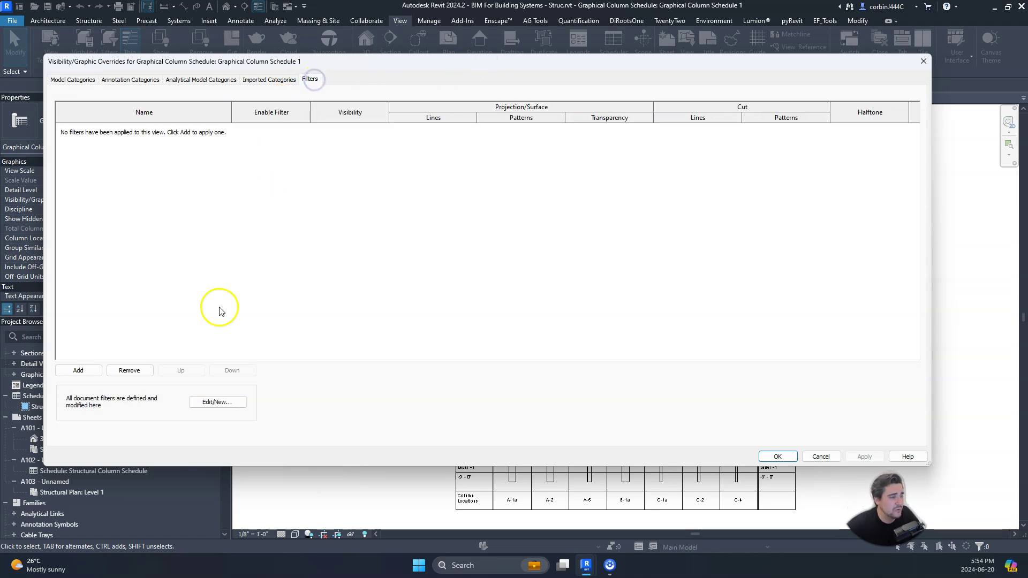
{"action": "left_click", "coordinate": [78, 370]}
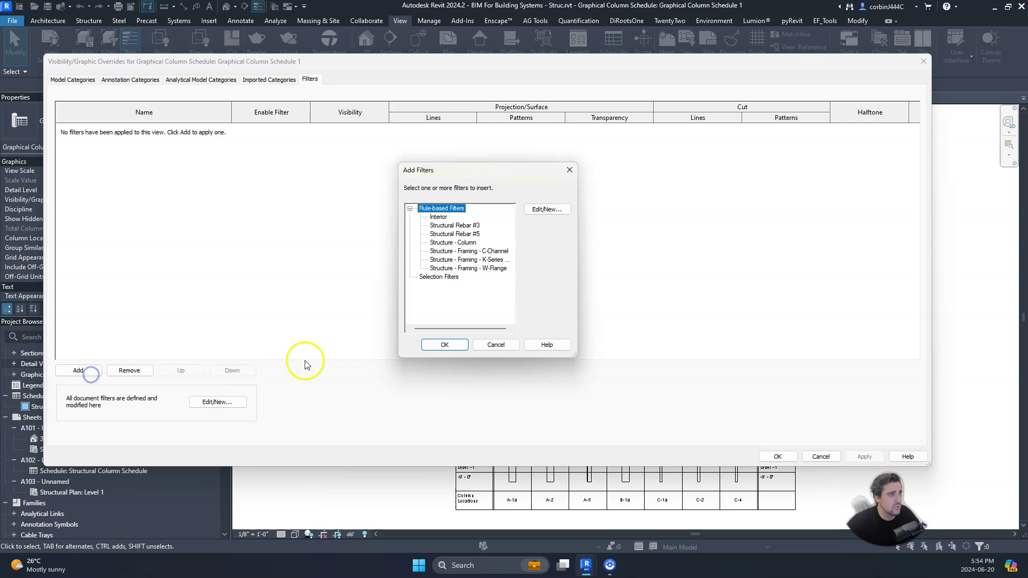
{"action": "left_click", "coordinate": [473, 252]}
{"action": "left_click", "coordinate": [472, 260]}
{"action": "left_click", "coordinate": [471, 269]}
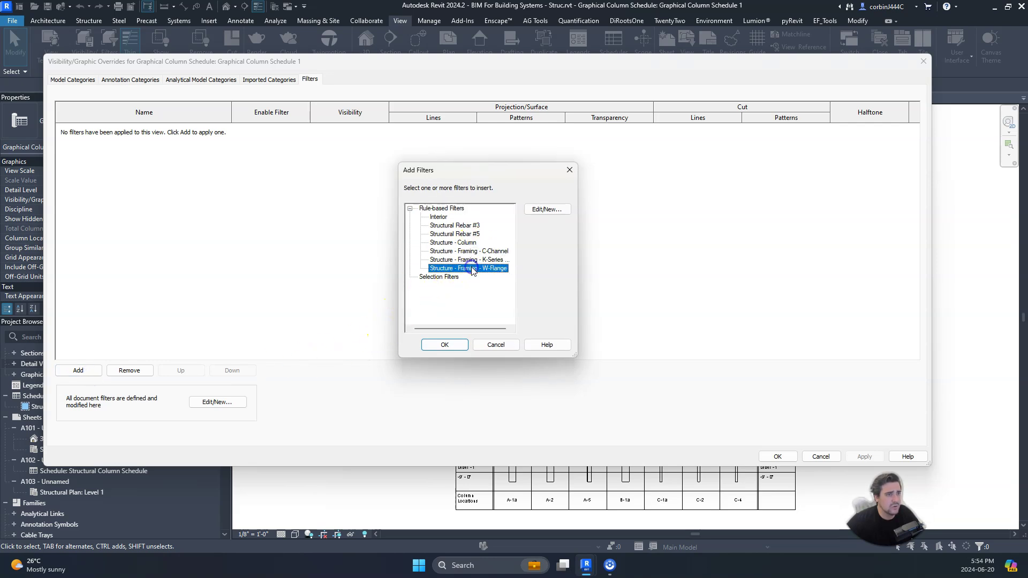
{"action": "left_click", "coordinate": [453, 241], "text": "ctrl"}
{"action": "left_click", "coordinate": [444, 344]}
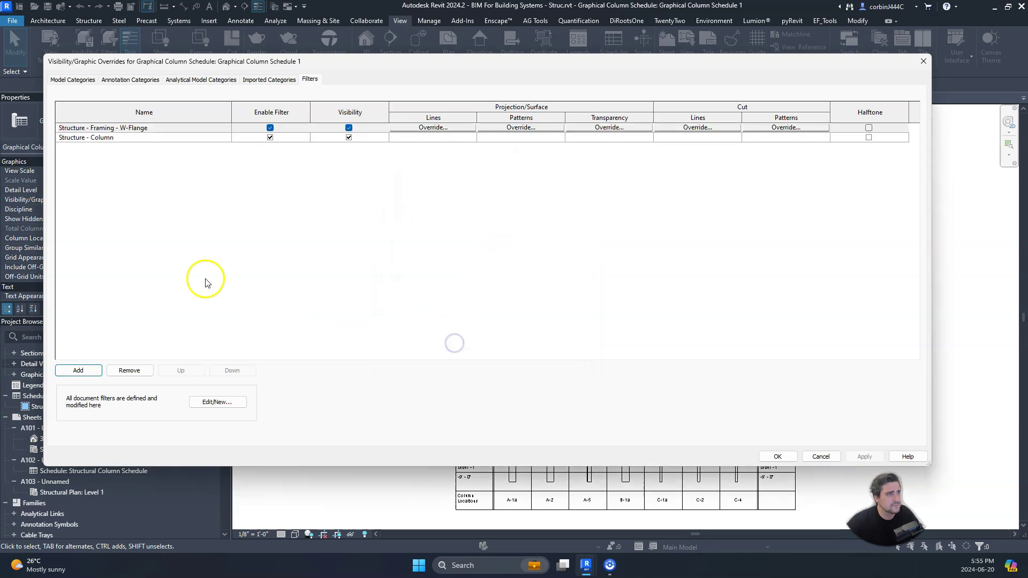
{"action": "left_click", "coordinate": [101, 375]}
{"action": "left_click", "coordinate": [543, 209]}
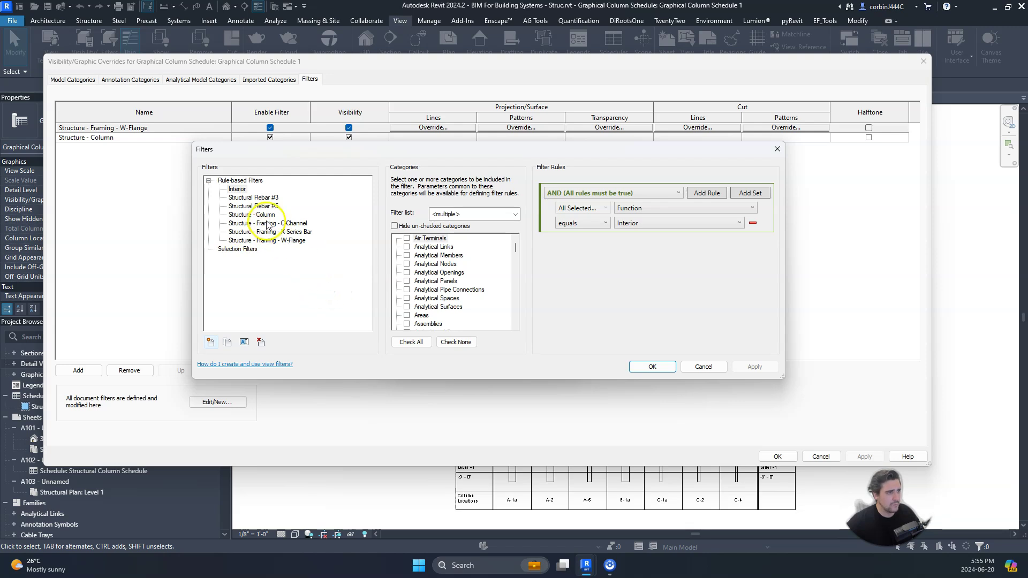
- Duplicate the Structure - Column filter and rename the copy 'Structure - Concrete'
{"action": "left_click", "coordinate": [264, 214]}
{"action": "right_click", "coordinate": [268, 214]}
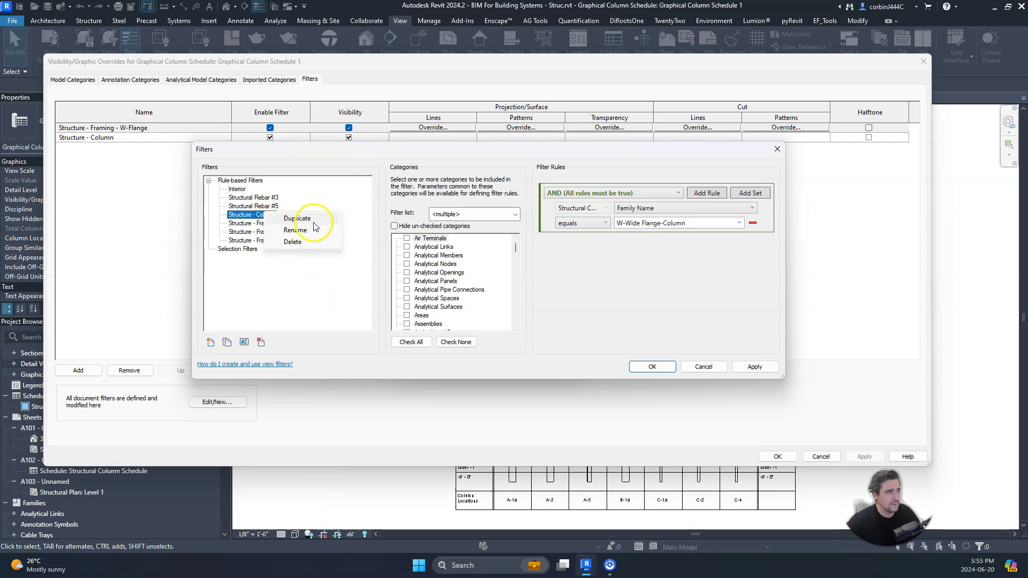
{"action": "left_click", "coordinate": [313, 219]}
{"action": "right_click", "coordinate": [265, 240]}
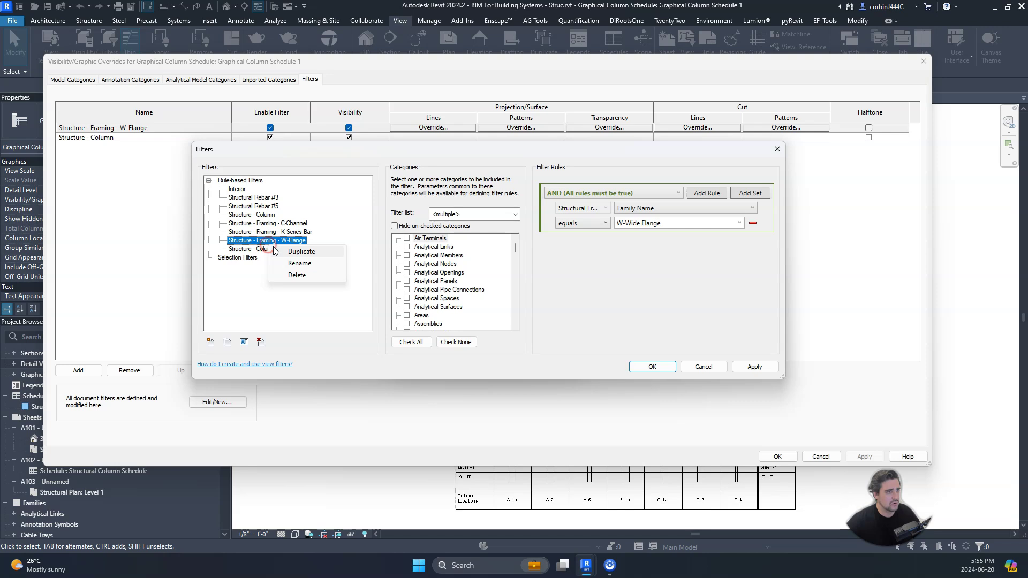
{"action": "right_click", "coordinate": [266, 248]}
{"action": "left_click", "coordinate": [280, 264]}
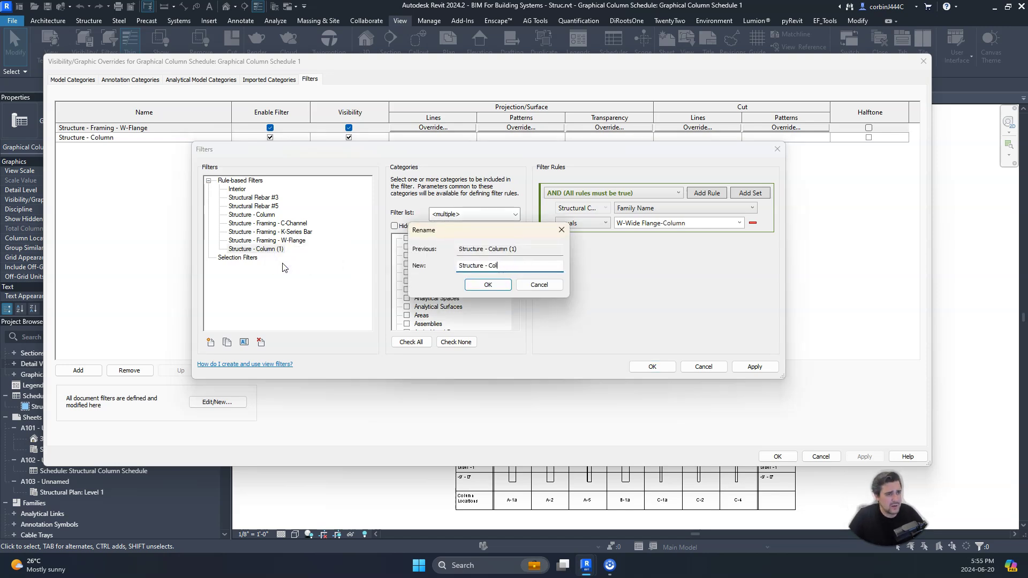
{"action": "type", "text": "Structure - Concrete"}
{"action": "key", "text": "Return"}
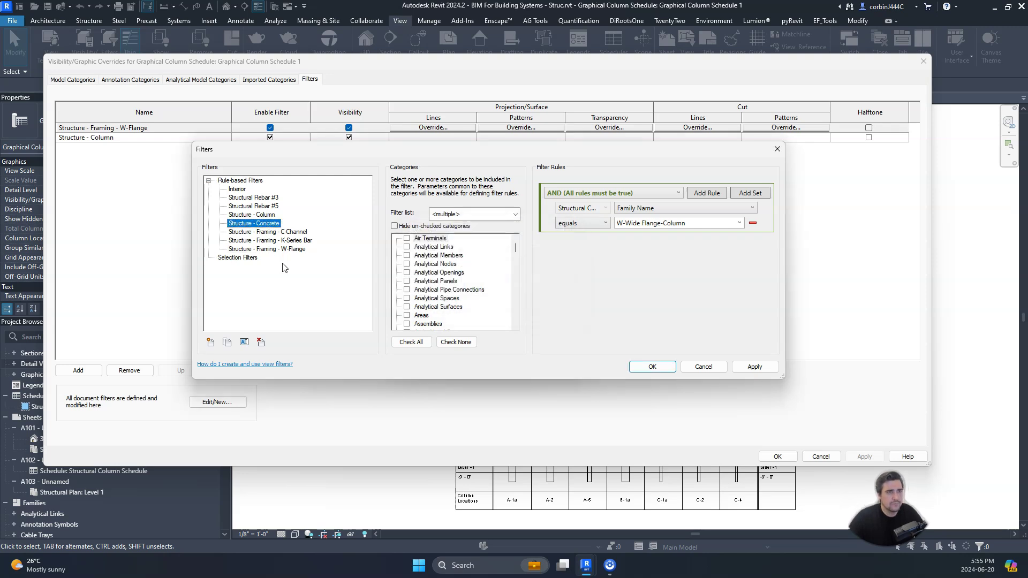
- Set the Structure - Concrete filter rule's family name to Concrete-Rectangular-Column and save it
{"action": "left_click", "coordinate": [635, 223]}
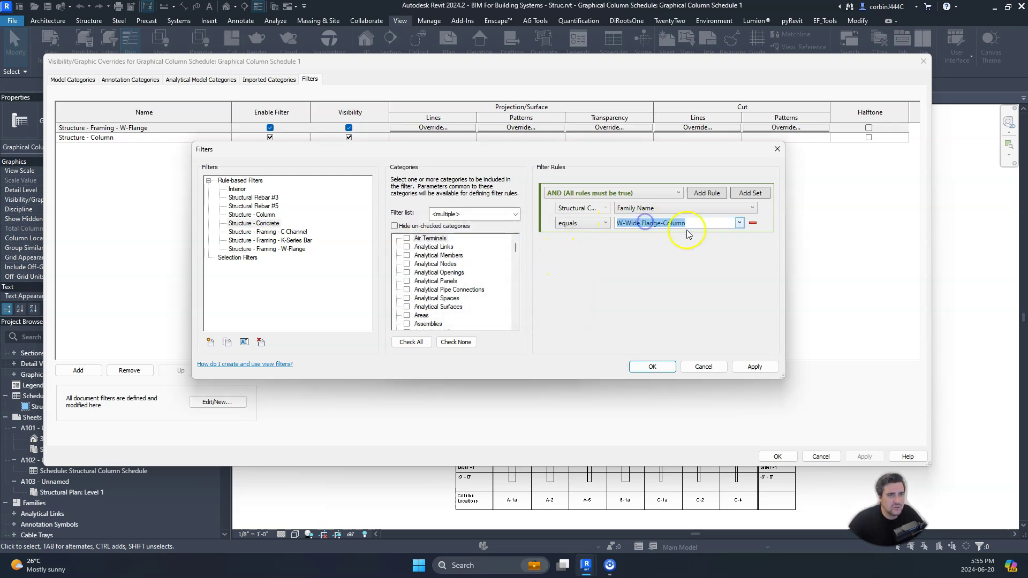
{"action": "left_click", "coordinate": [738, 222]}
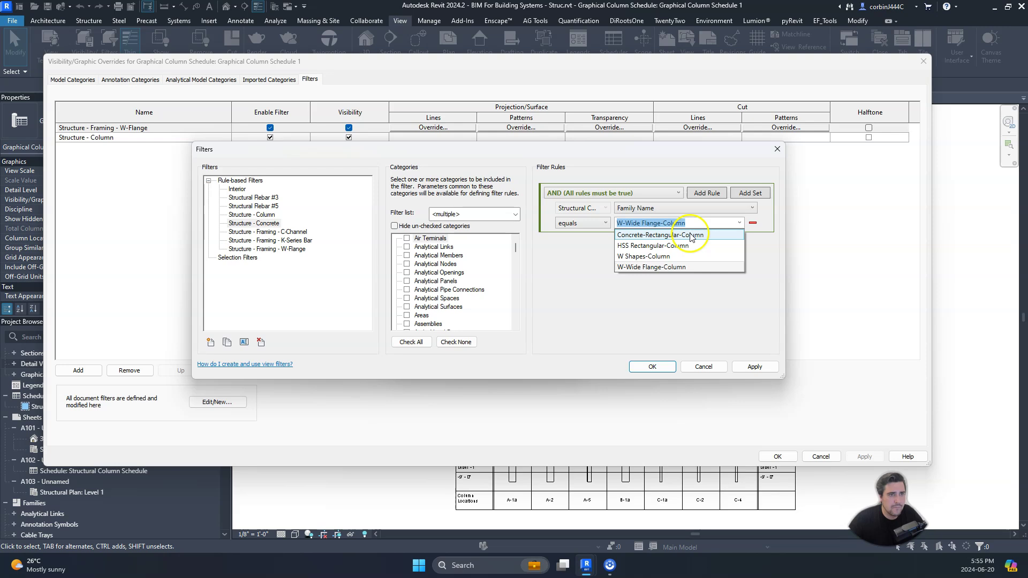
{"action": "left_click", "coordinate": [669, 234]}
{"action": "left_click", "coordinate": [652, 366]}
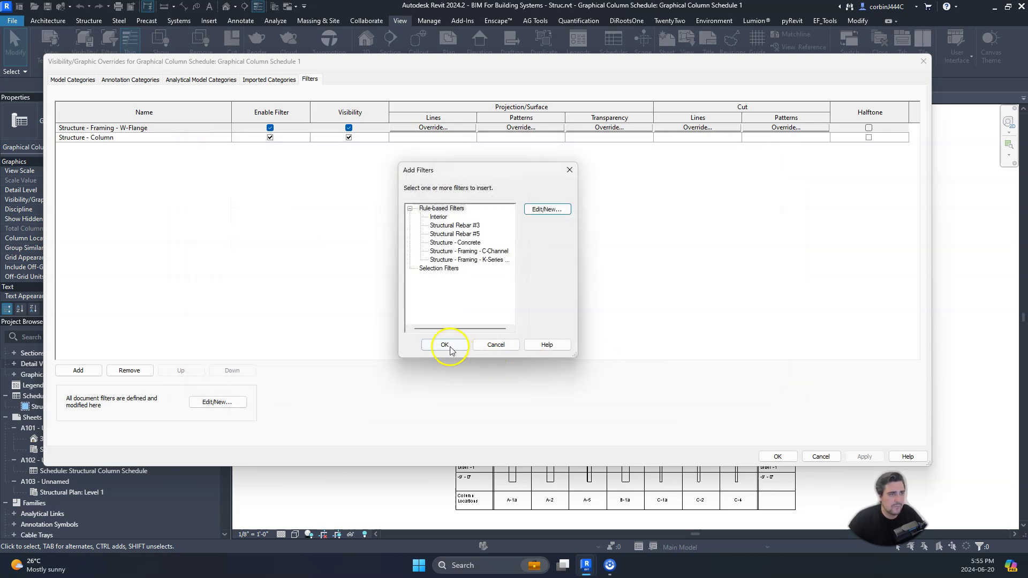
- Add Structure - Concrete to the view's filters and remove Structure - Column
{"action": "left_click", "coordinate": [454, 243]}
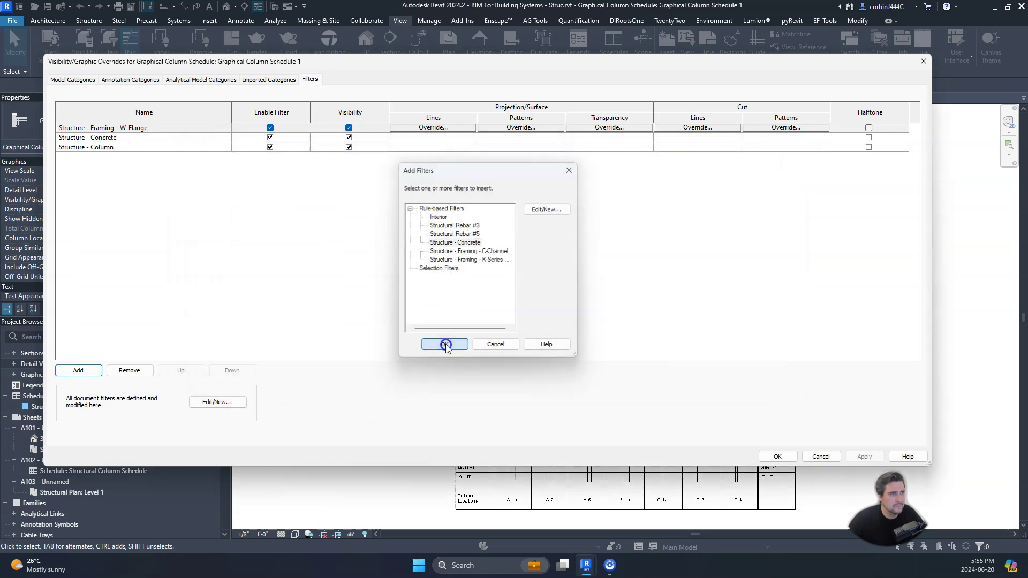
{"action": "left_click", "coordinate": [444, 345]}
{"action": "left_click", "coordinate": [182, 137]}
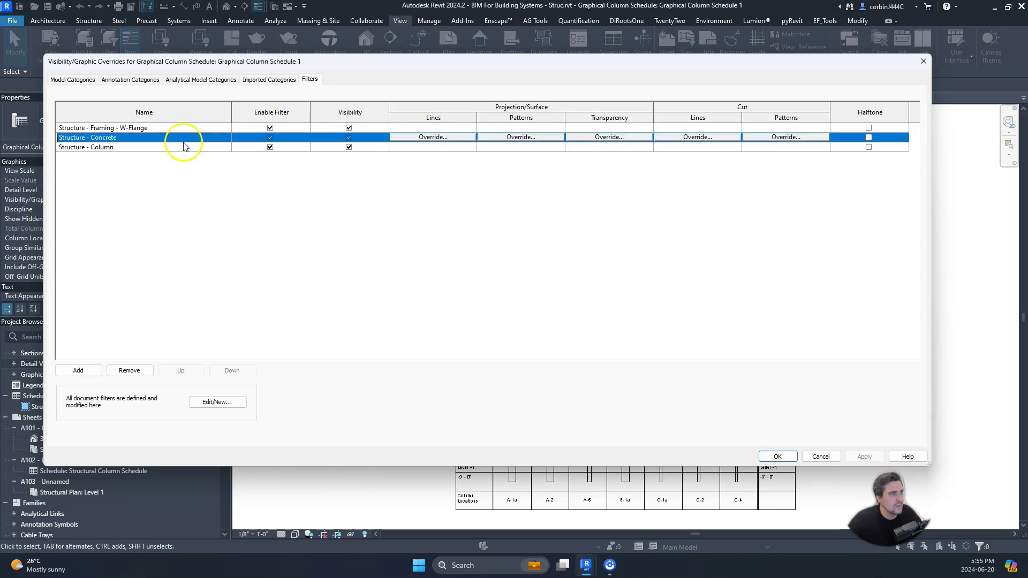
{"action": "left_click", "coordinate": [180, 147]}
{"action": "left_click", "coordinate": [114, 367]}
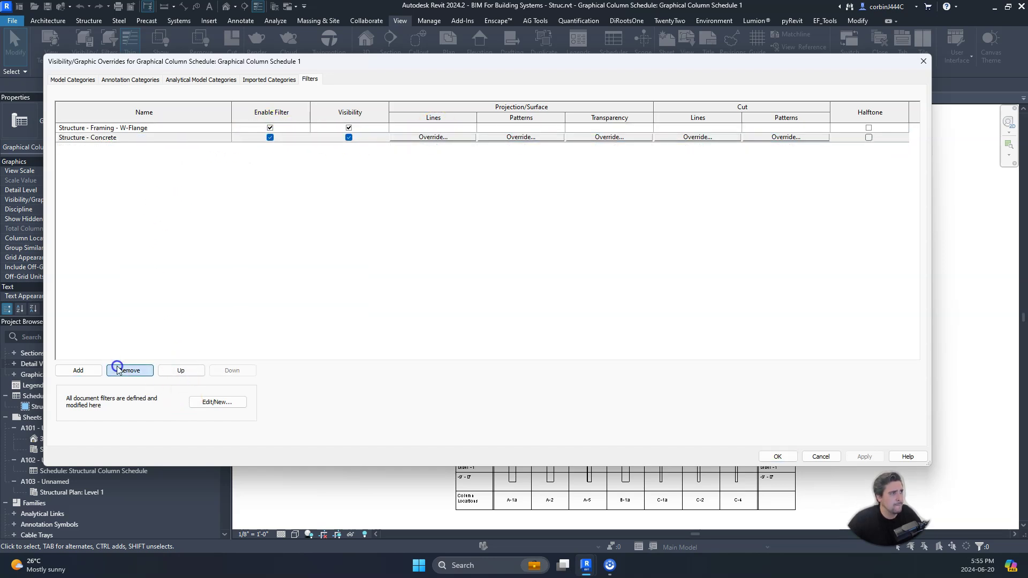
- Set the concrete cut pattern foreground to the Concrete hatch in dark grey RGB 100-100-100
{"action": "left_click", "coordinate": [786, 137]}
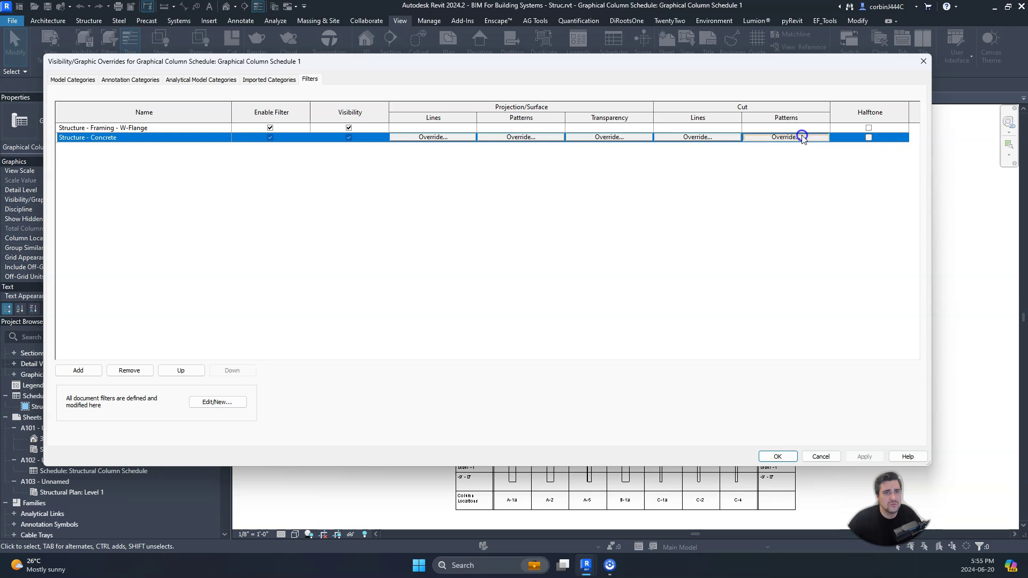
{"action": "left_click", "coordinate": [538, 234]}
{"action": "left_click", "coordinate": [537, 251]}
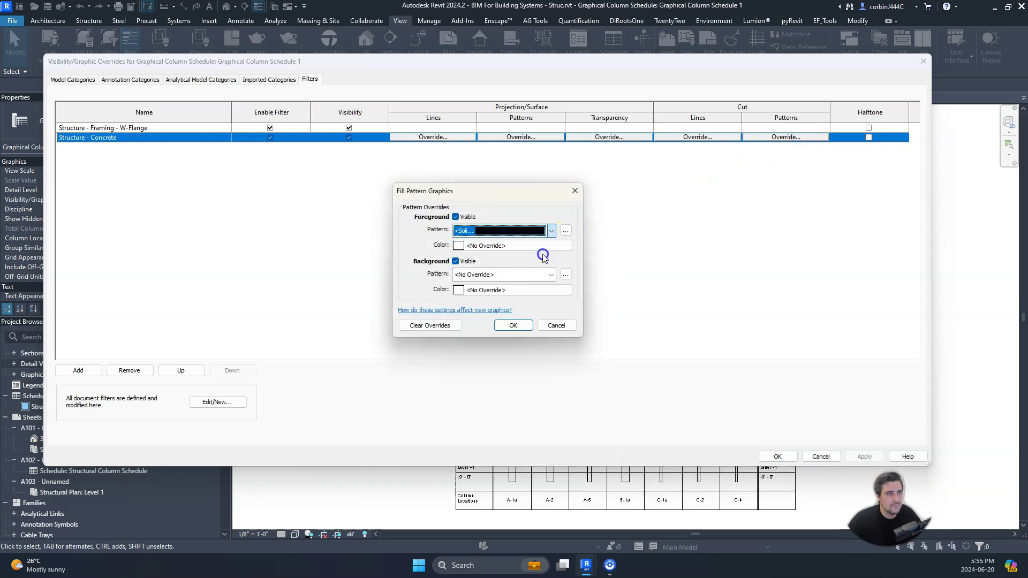
{"action": "left_click", "coordinate": [504, 246]}
{"action": "left_click", "coordinate": [531, 332]}
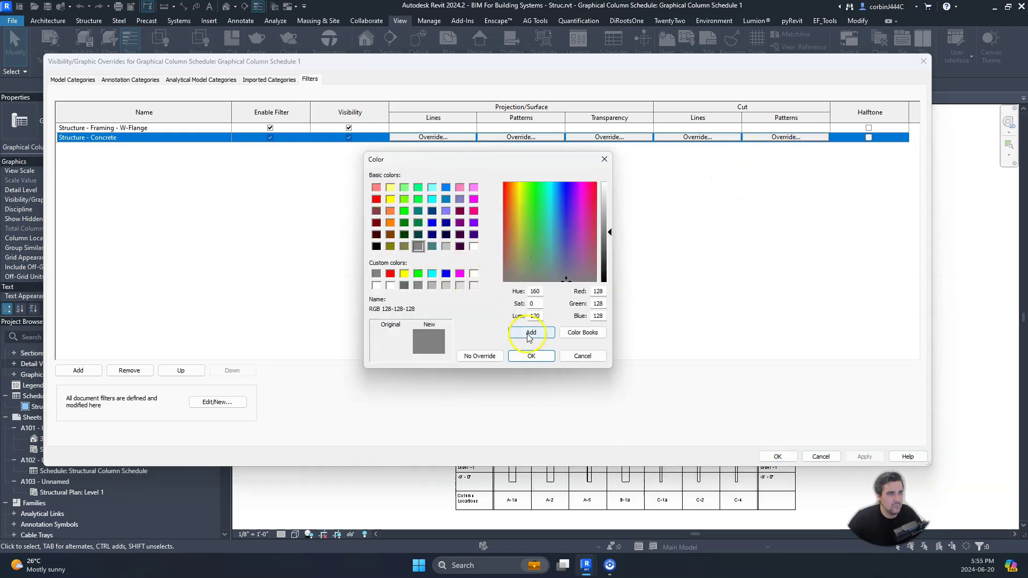
{"action": "left_click", "coordinate": [418, 286]}
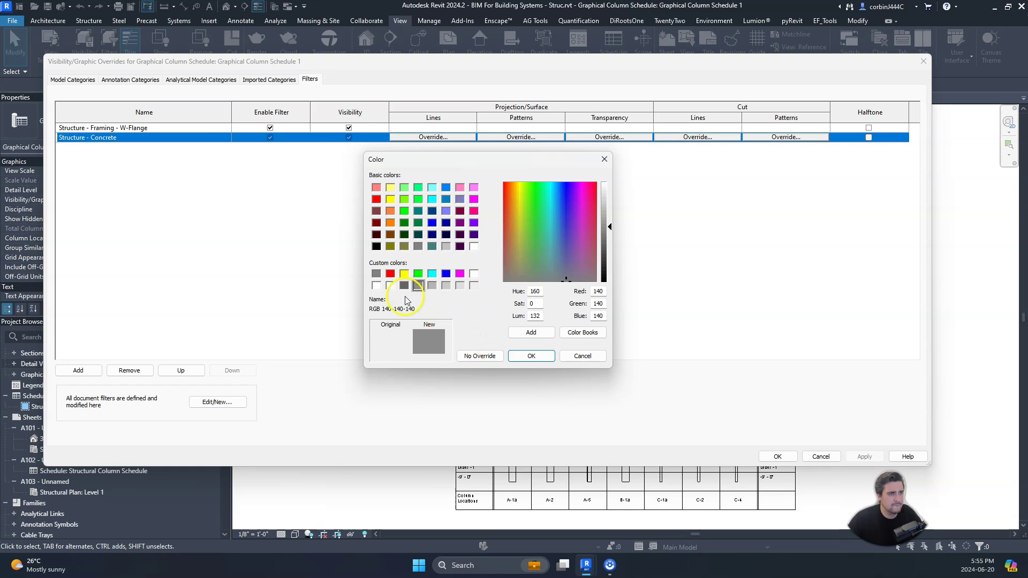
{"action": "left_click", "coordinate": [404, 285]}
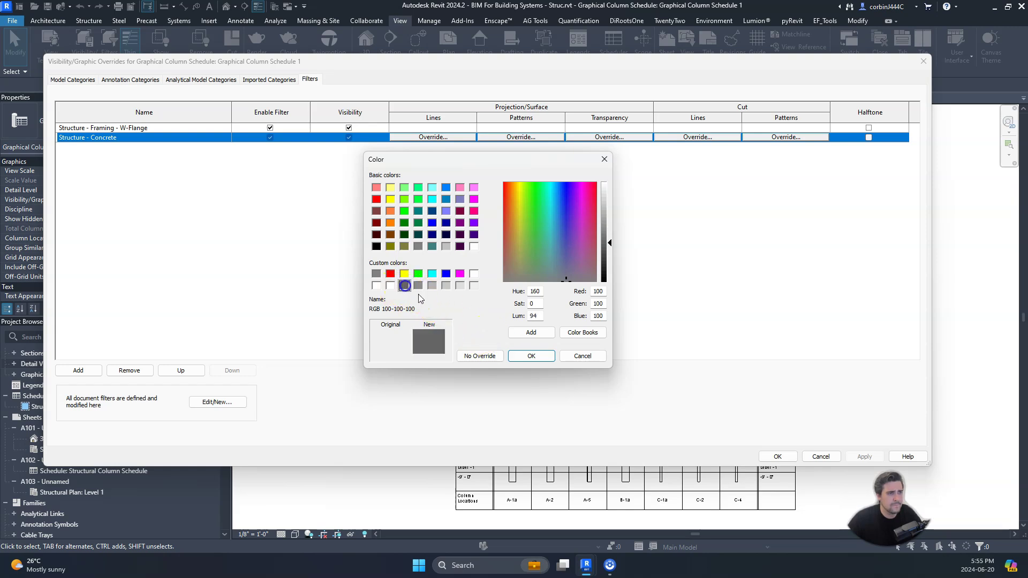
{"action": "left_click", "coordinate": [531, 355]}
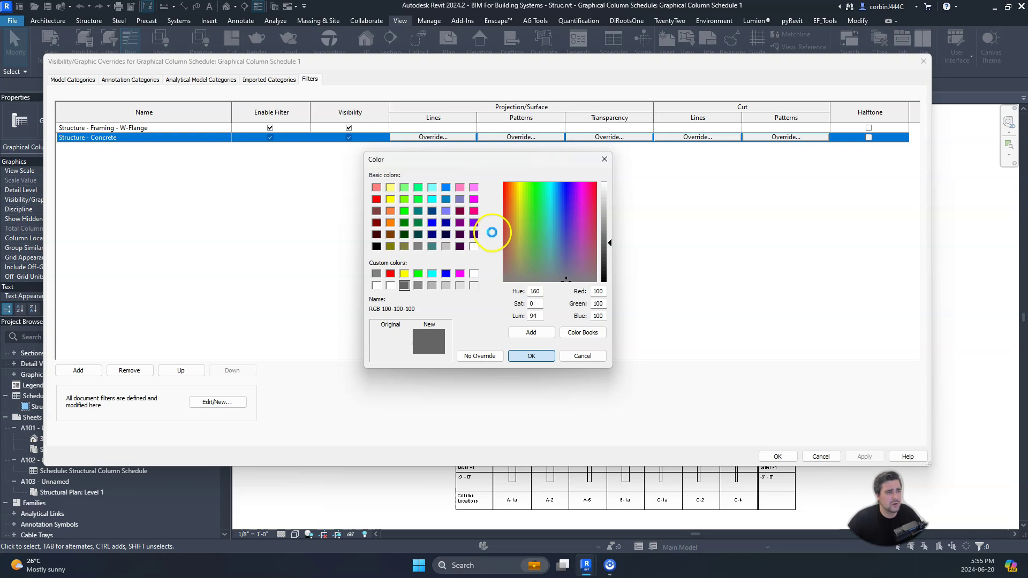
{"action": "left_click", "coordinate": [475, 229]}
{"action": "scroll", "coordinate": [515, 320], "scroll_direction": "up", "scroll_amount": 5}
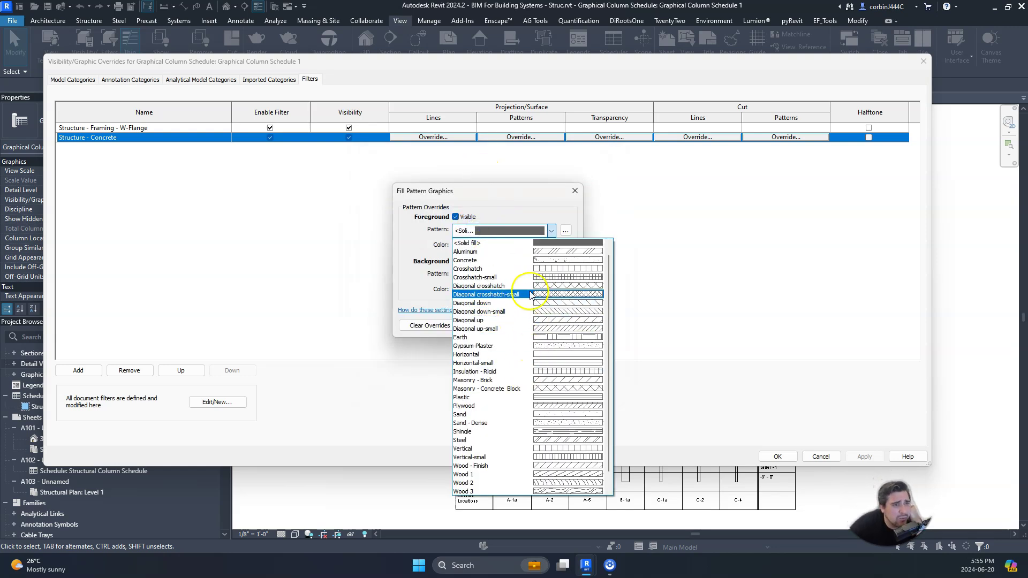
{"action": "left_click", "coordinate": [525, 265]}
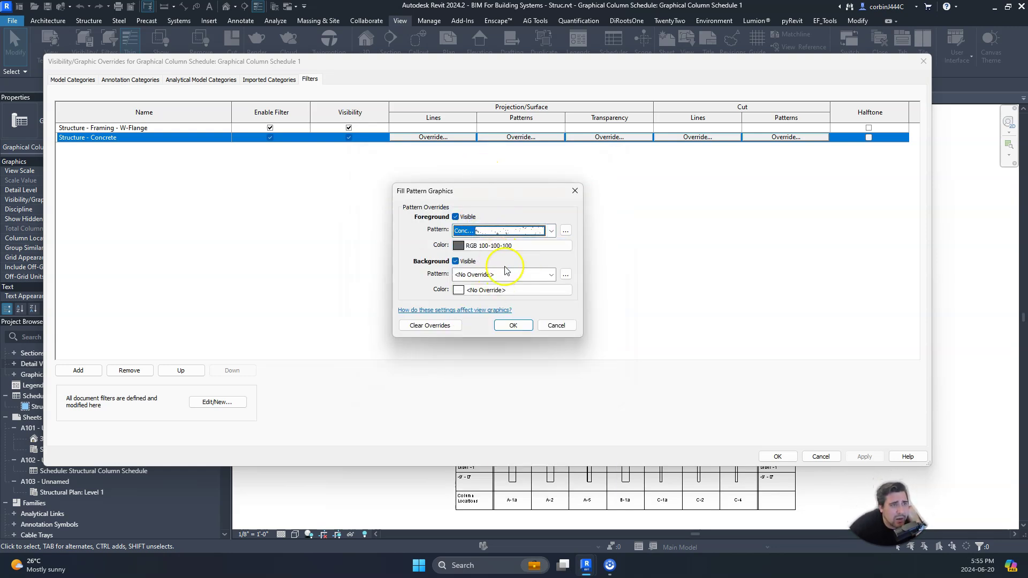
- Give the concrete cut pattern a solid RGB 220-220-220 background and apply the overrides
{"action": "left_click", "coordinate": [505, 270]}
{"action": "left_click", "coordinate": [501, 283]}
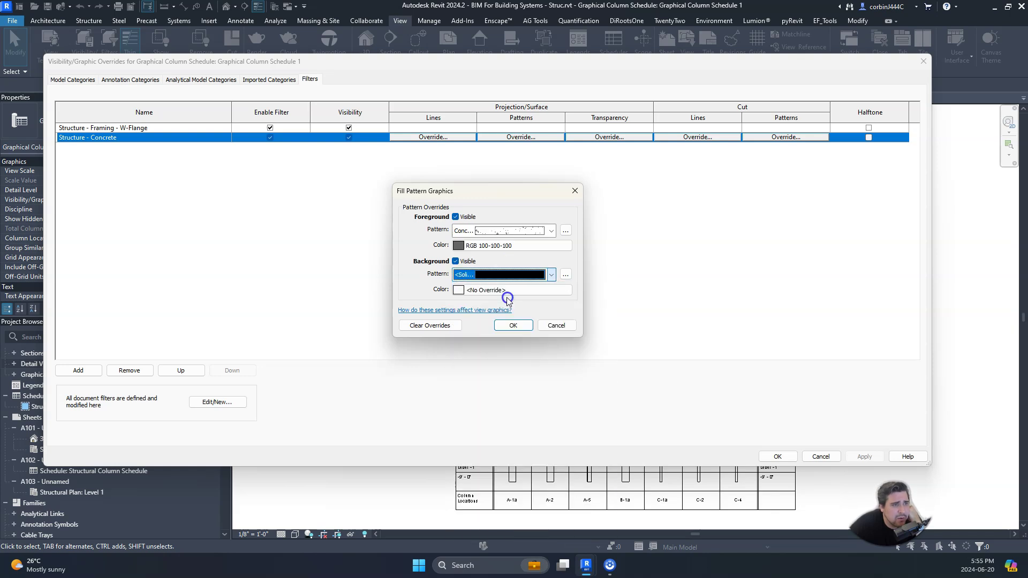
{"action": "left_click", "coordinate": [504, 290]}
{"action": "left_click", "coordinate": [459, 284]}
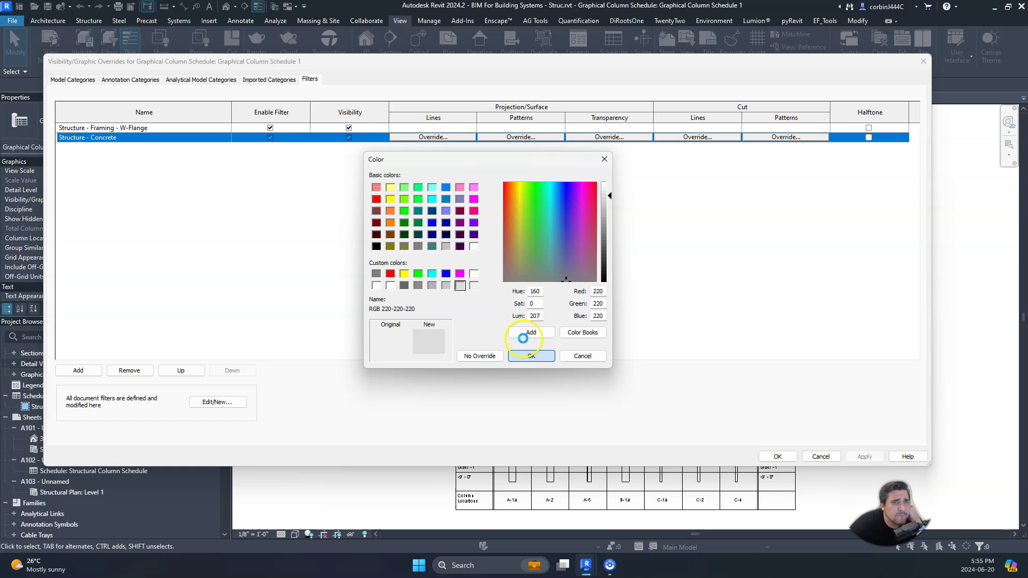
{"action": "left_click", "coordinate": [526, 357]}
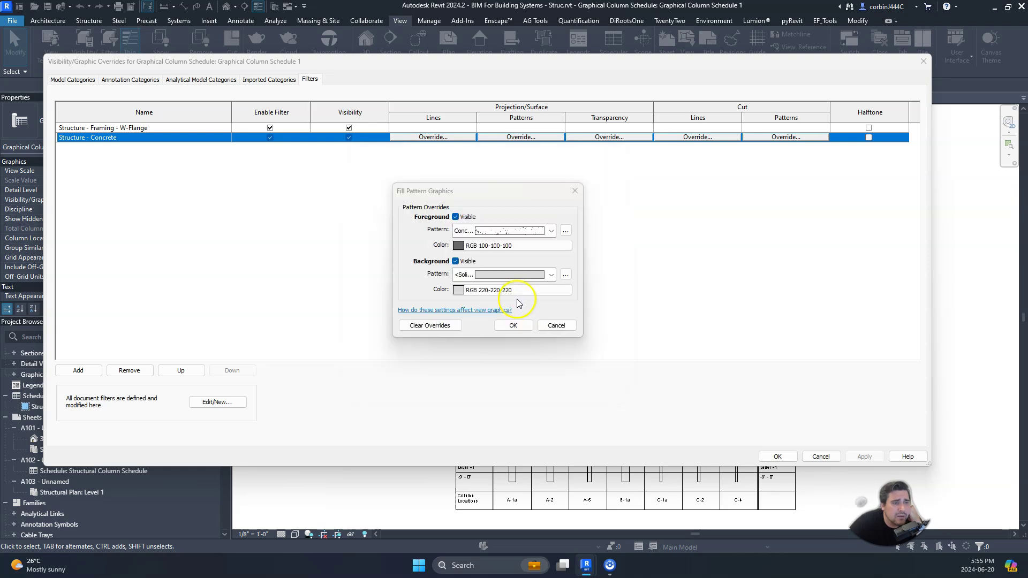
{"action": "left_click", "coordinate": [513, 325]}
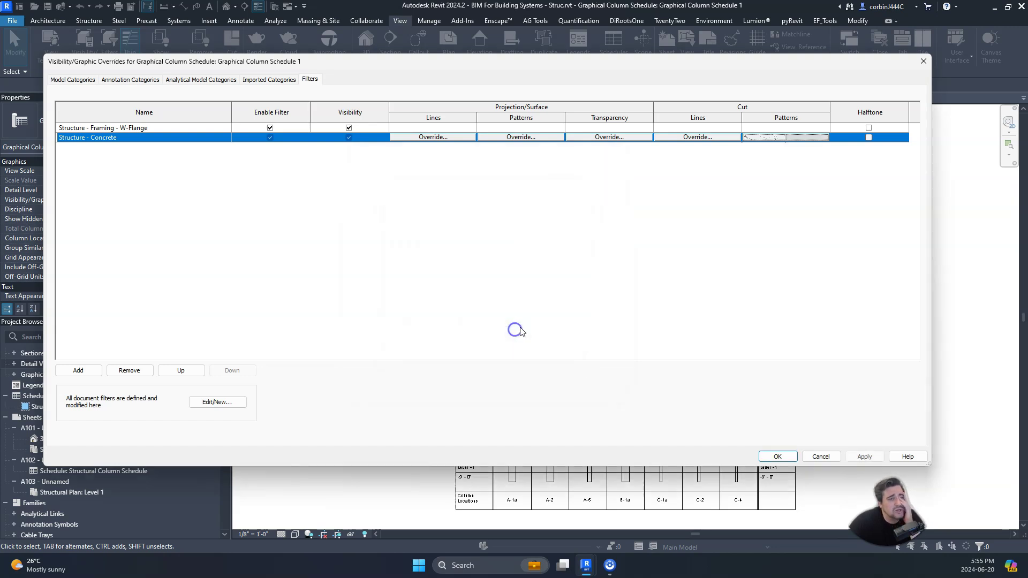
{"action": "left_click", "coordinate": [777, 457]}
- Set the Structure - Concrete projection foreground to the dark grey Concrete pattern
{"action": "scroll", "coordinate": [551, 475], "scroll_direction": "up", "scroll_amount": 3}
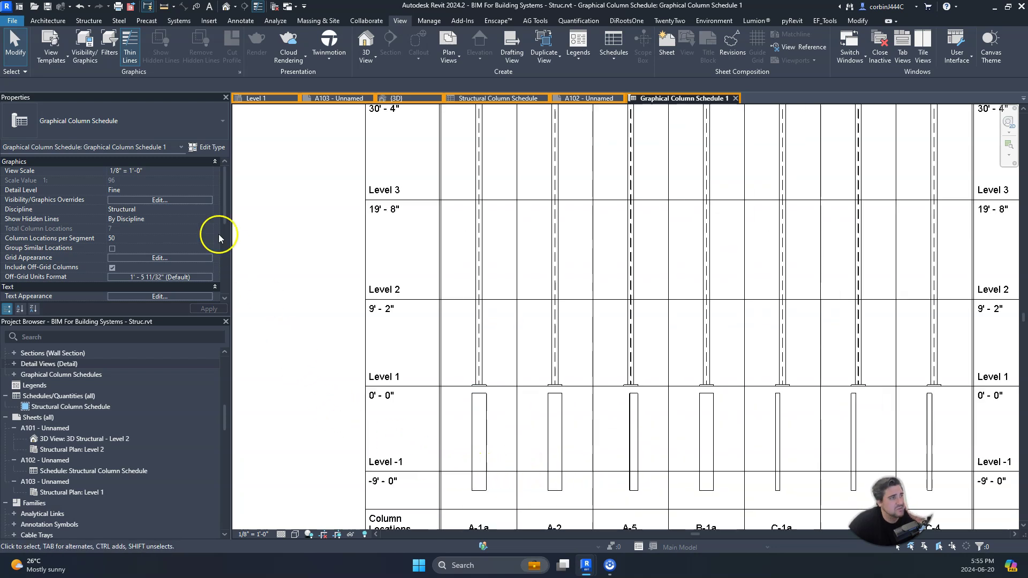
{"action": "left_click", "coordinate": [164, 200]}
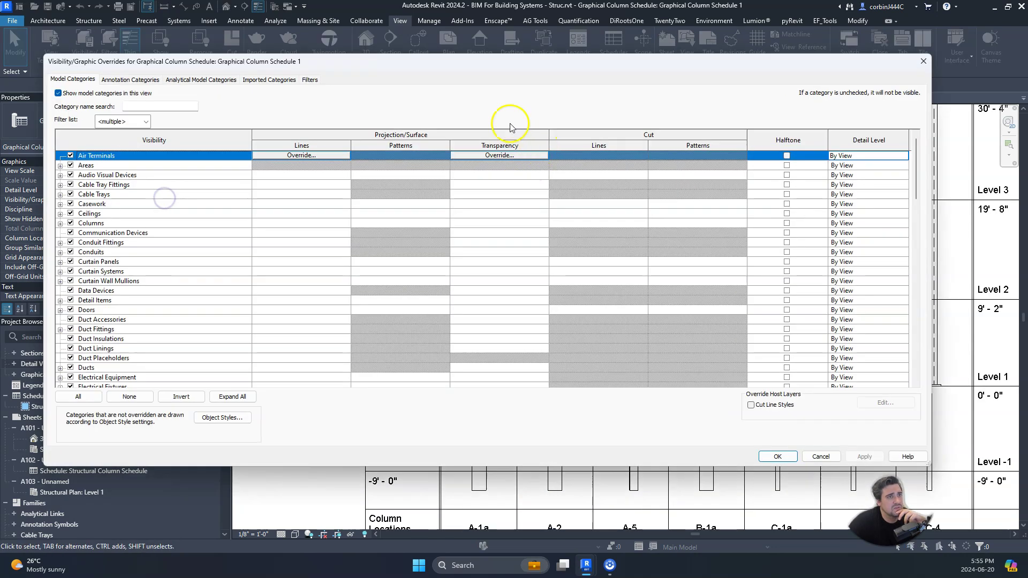
{"action": "left_click", "coordinate": [310, 80]}
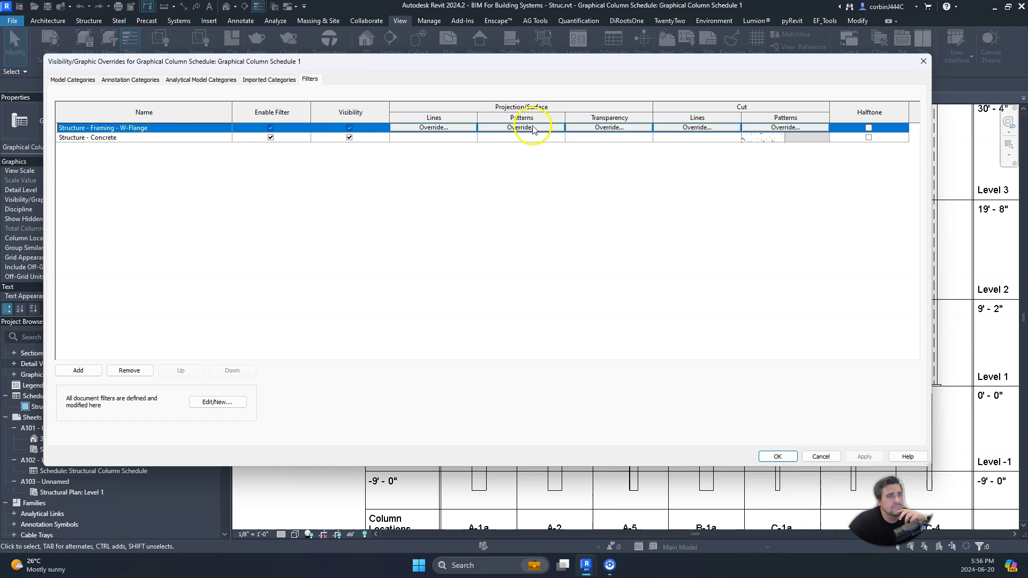
{"action": "left_click", "coordinate": [529, 141]}
{"action": "left_click", "coordinate": [525, 138]}
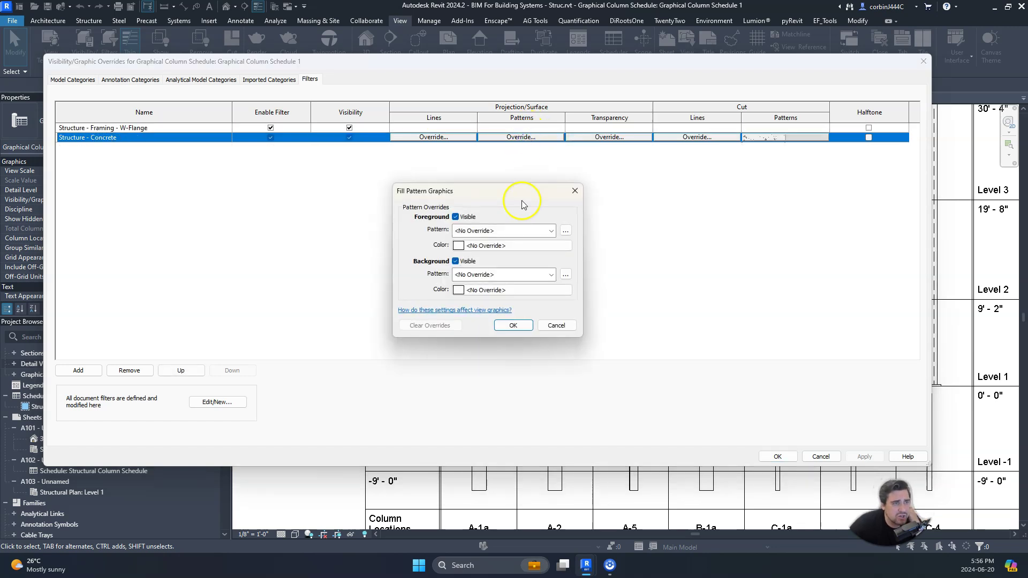
{"action": "left_click", "coordinate": [517, 246]}
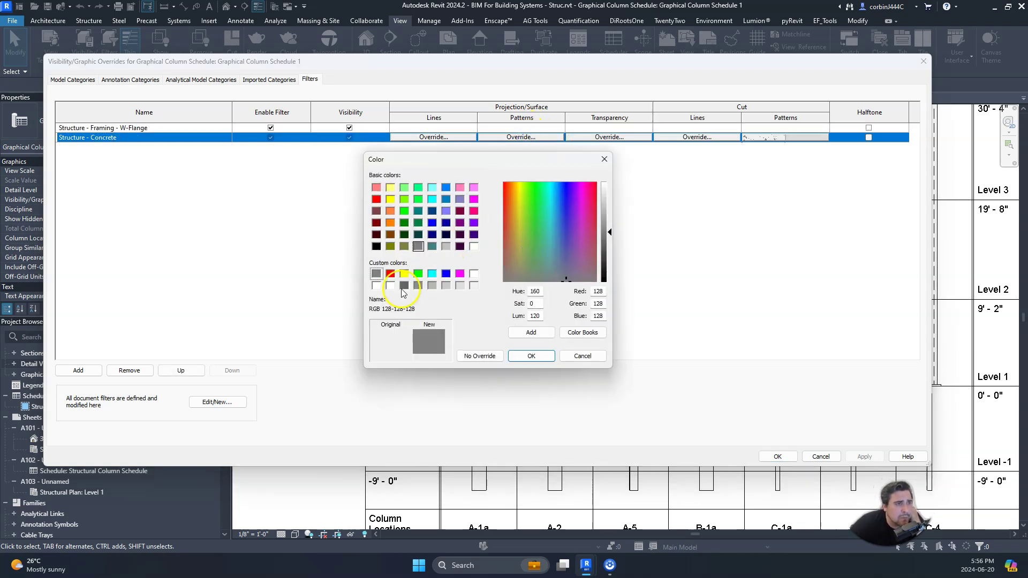
{"action": "left_click", "coordinate": [531, 356]}
{"action": "left_click", "coordinate": [476, 231]}
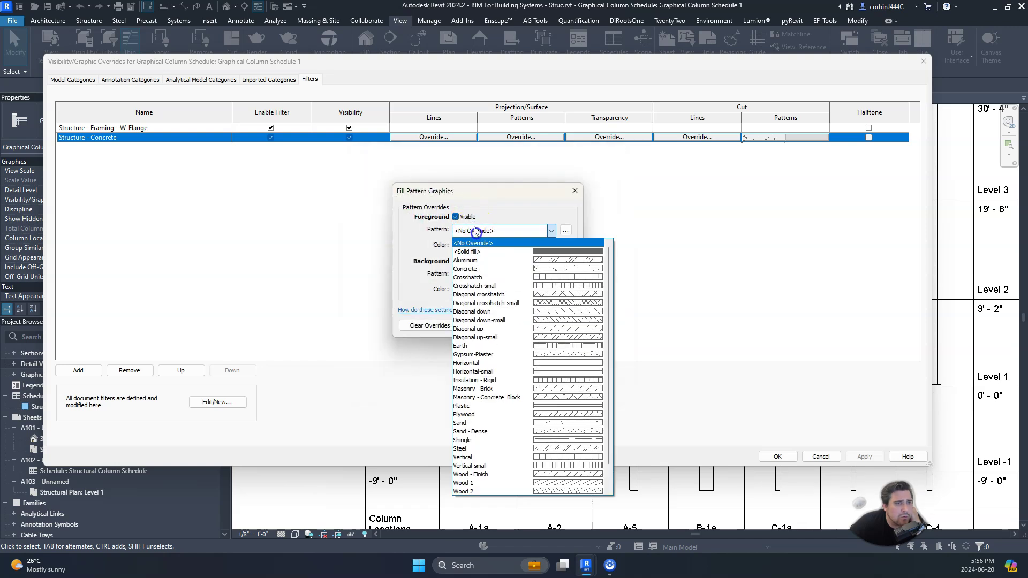
{"action": "left_click", "coordinate": [468, 269]}
- Give the concrete projection pattern a solid light grey RGB 220-220-220 background
{"action": "left_click", "coordinate": [495, 275]}
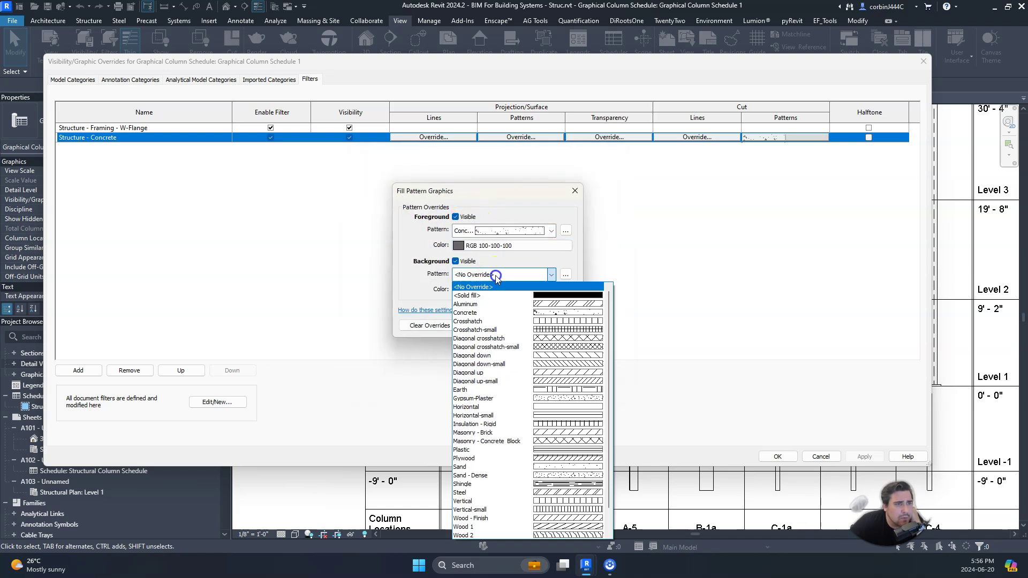
{"action": "left_click", "coordinate": [492, 295]}
{"action": "left_click", "coordinate": [496, 290]}
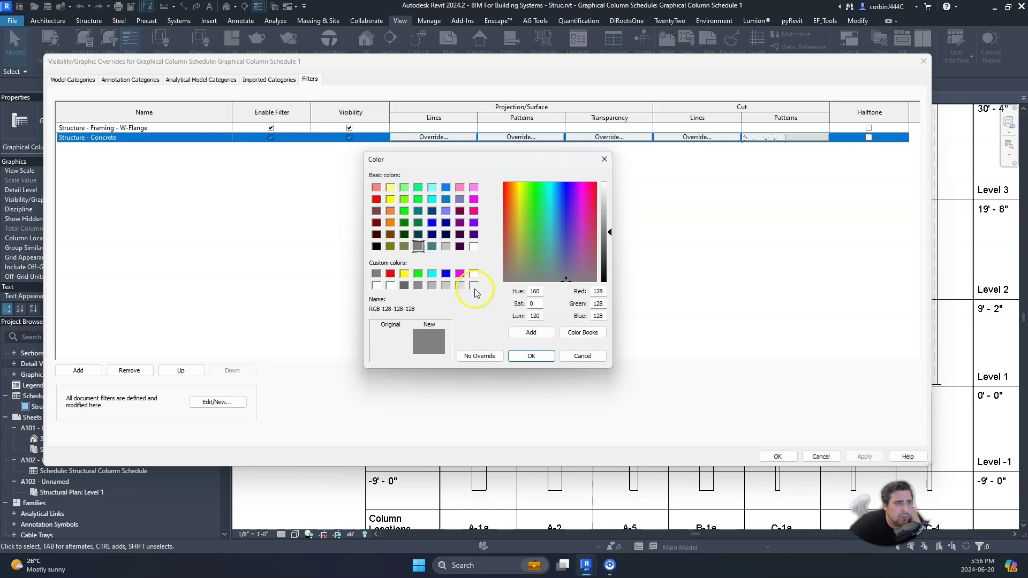
{"action": "left_click", "coordinate": [474, 287]}
{"action": "left_click", "coordinate": [460, 286]}
{"action": "left_click", "coordinate": [525, 357]}
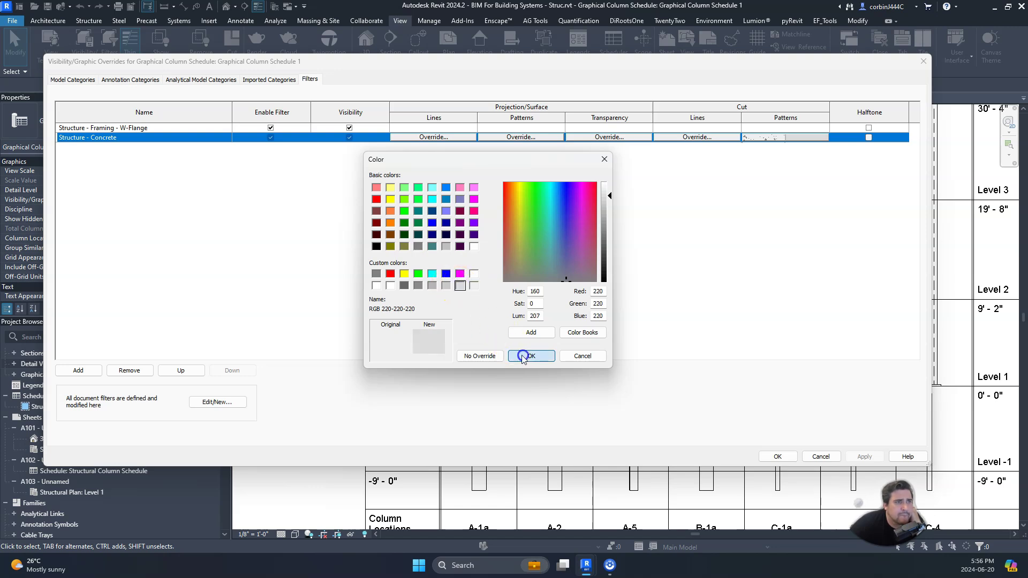
- Confirm the concrete surface settings, then give W-Flange surfaces a solid RGB 224-167-167 fill
{"action": "left_click", "coordinate": [512, 324]}
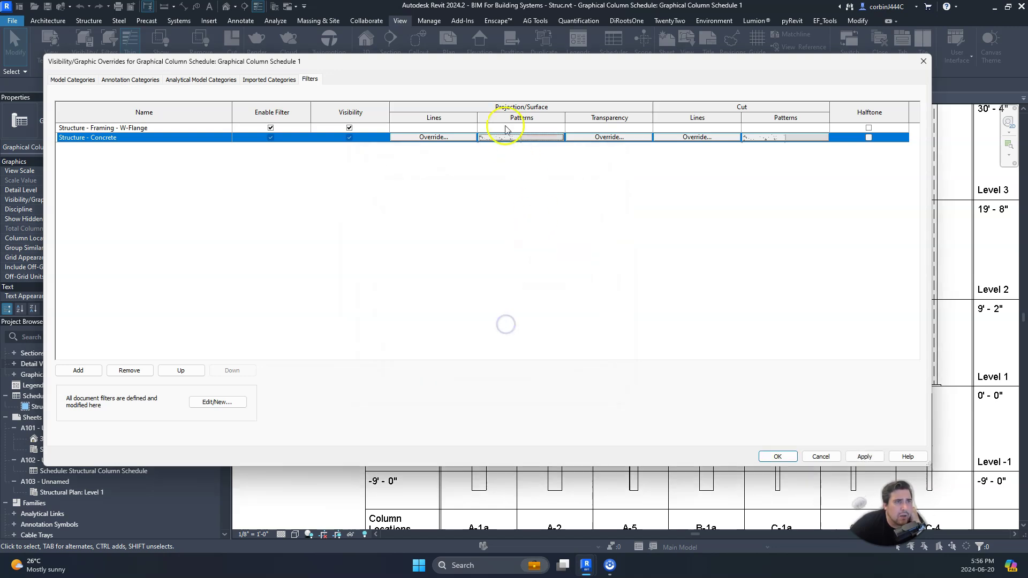
{"action": "left_click", "coordinate": [506, 128]}
{"action": "left_click", "coordinate": [493, 230]}
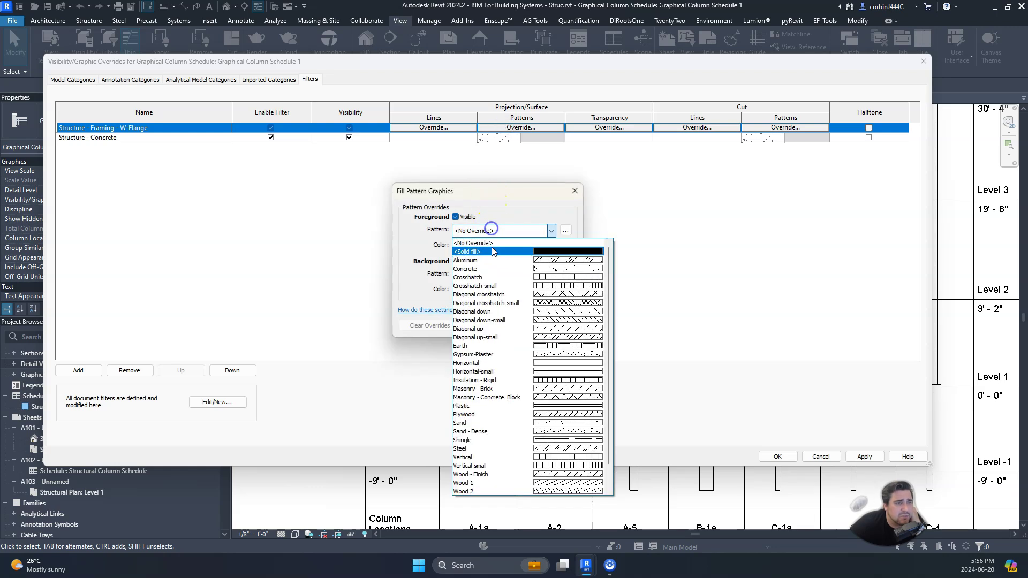
{"action": "left_click", "coordinate": [493, 251]}
{"action": "left_click", "coordinate": [485, 246]}
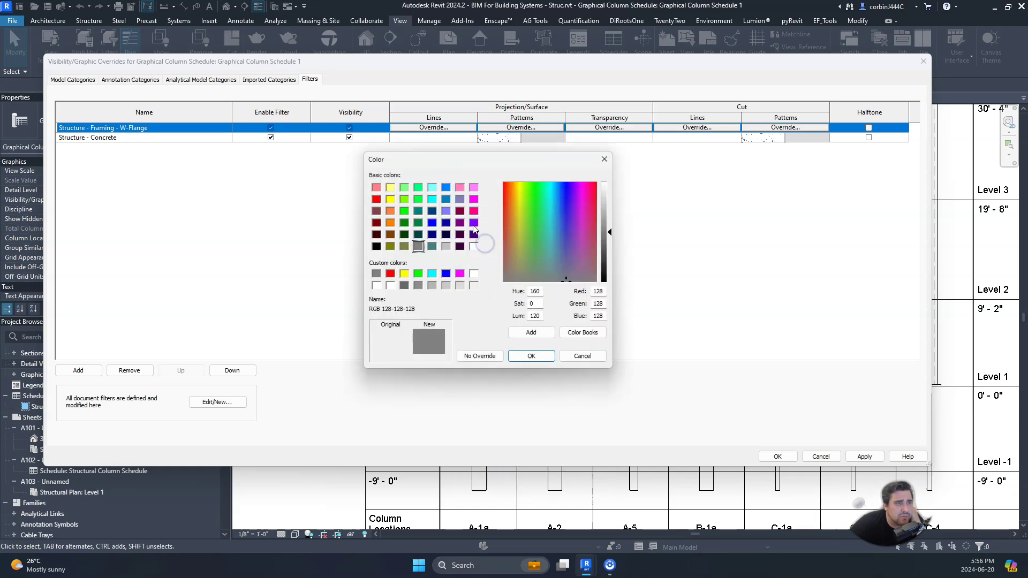
{"action": "left_click", "coordinate": [376, 199]}
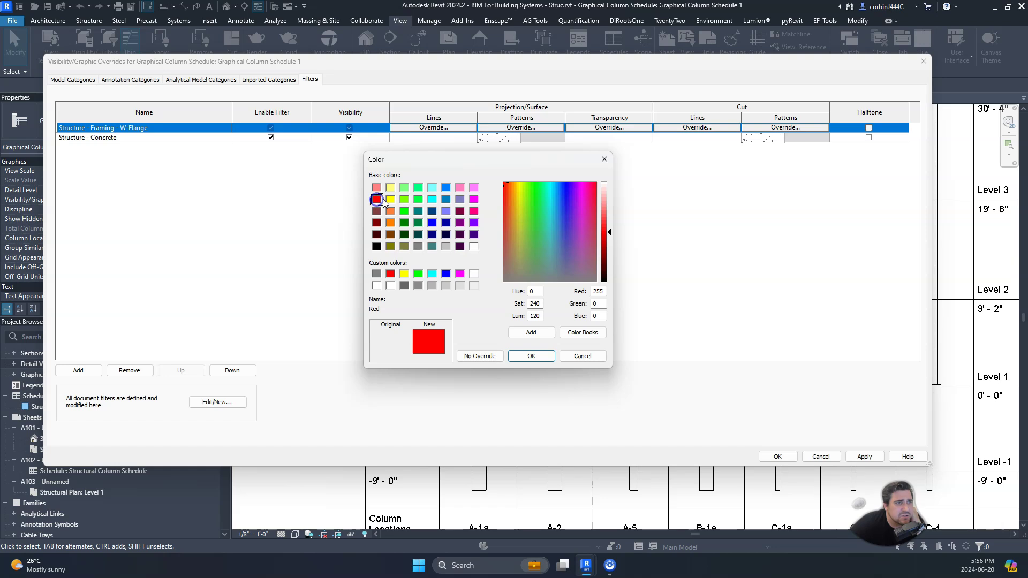
{"action": "left_click", "coordinate": [610, 210]}
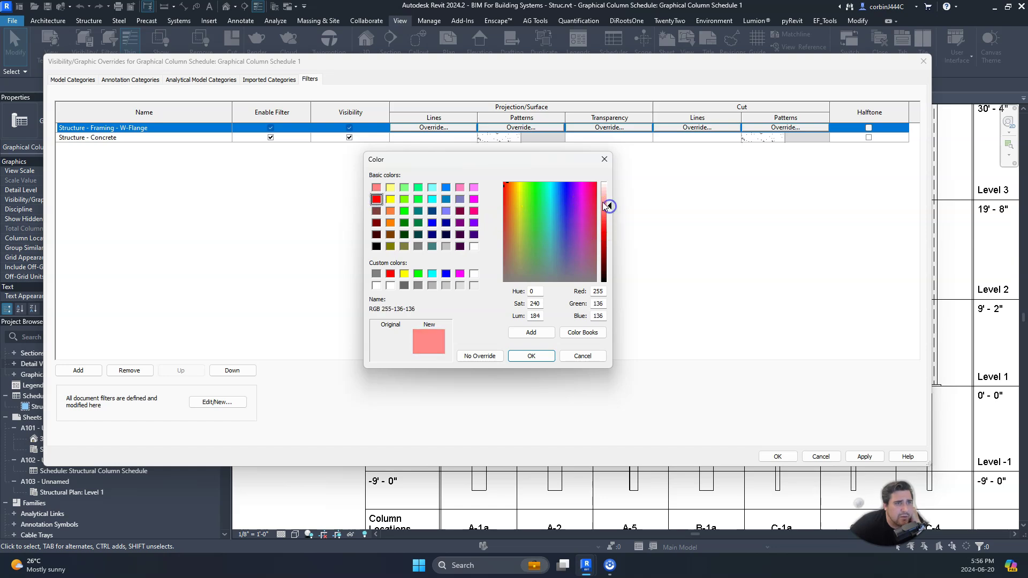
{"action": "left_click", "coordinate": [515, 242]}
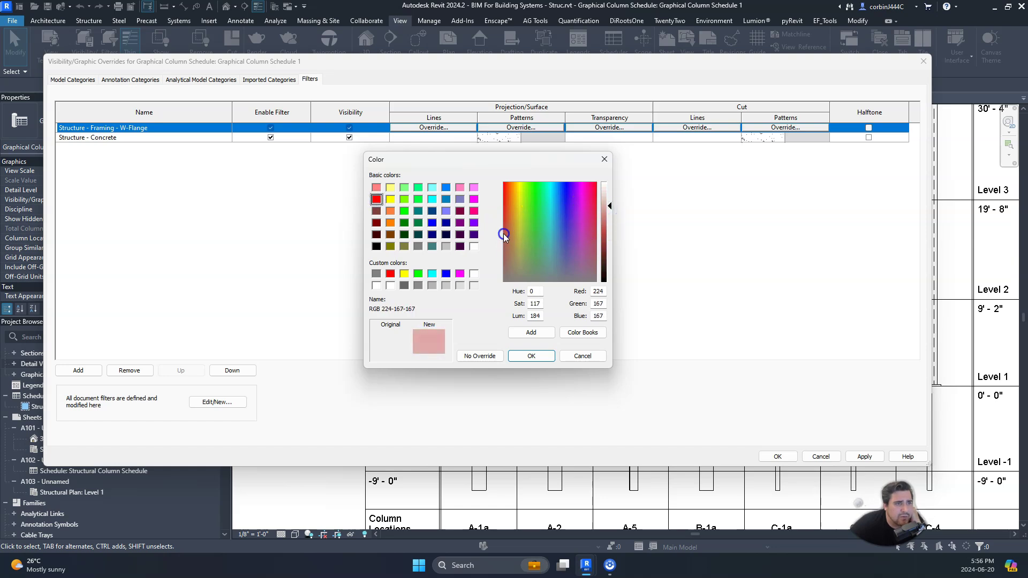
{"action": "left_click", "coordinate": [528, 356]}
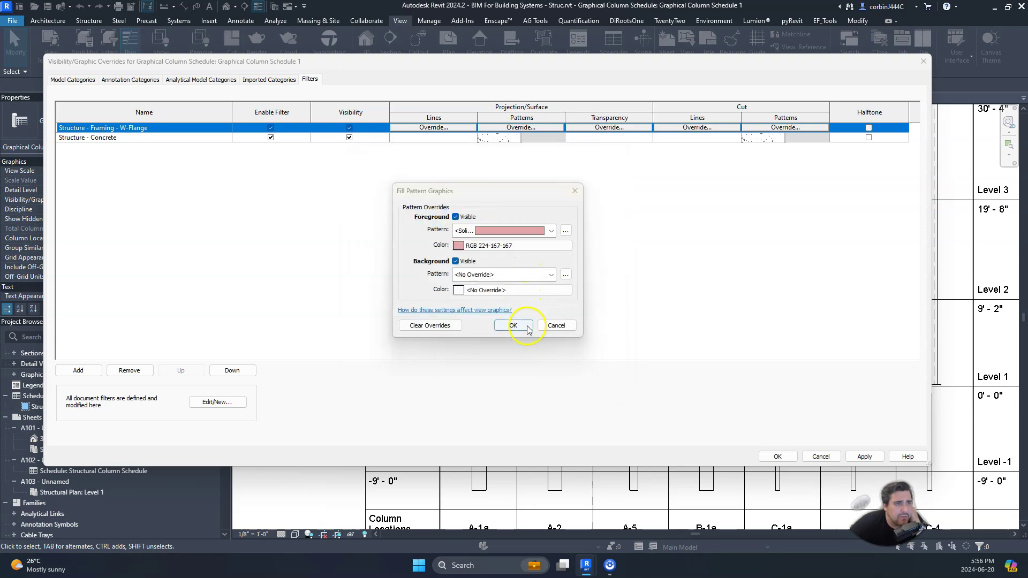
{"action": "left_click", "coordinate": [525, 326]}
{"action": "left_click", "coordinate": [794, 457]}
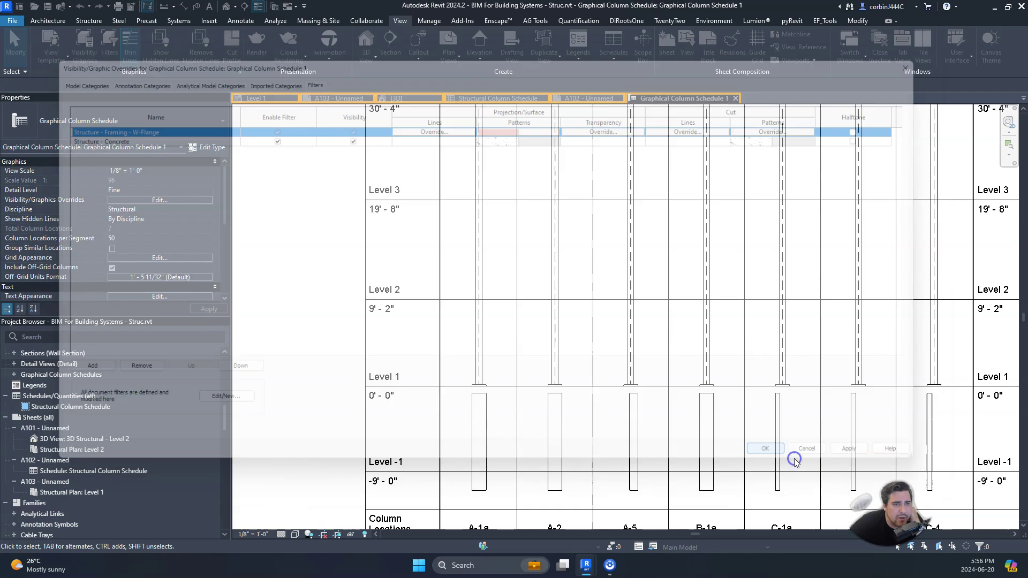
- Check a steel column's type and return to the view's filter overrides
{"action": "scroll", "coordinate": [510, 386], "scroll_direction": "up", "scroll_amount": 4}
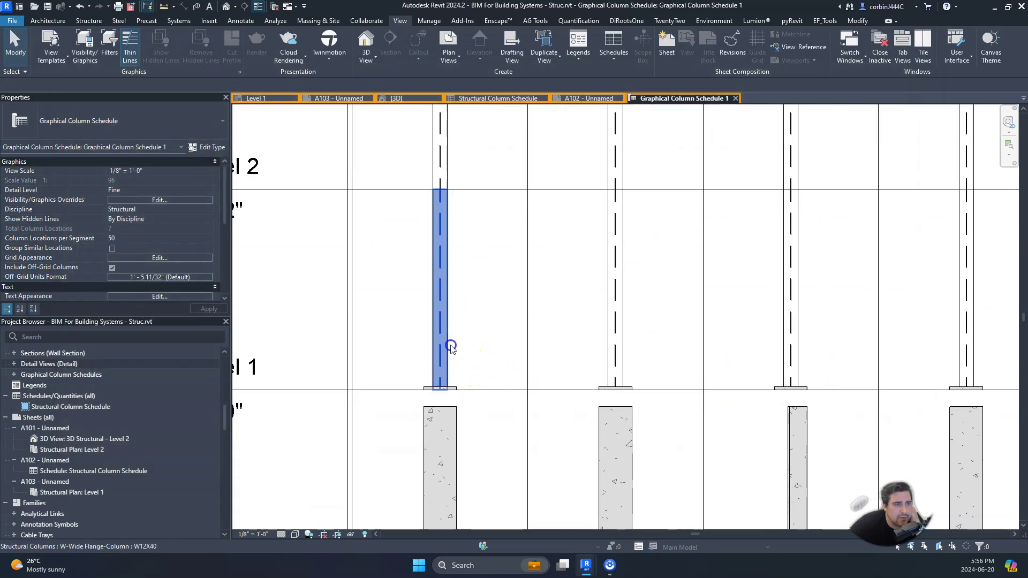
{"action": "left_click", "coordinate": [447, 345]}
{"action": "left_click", "coordinate": [492, 339]}
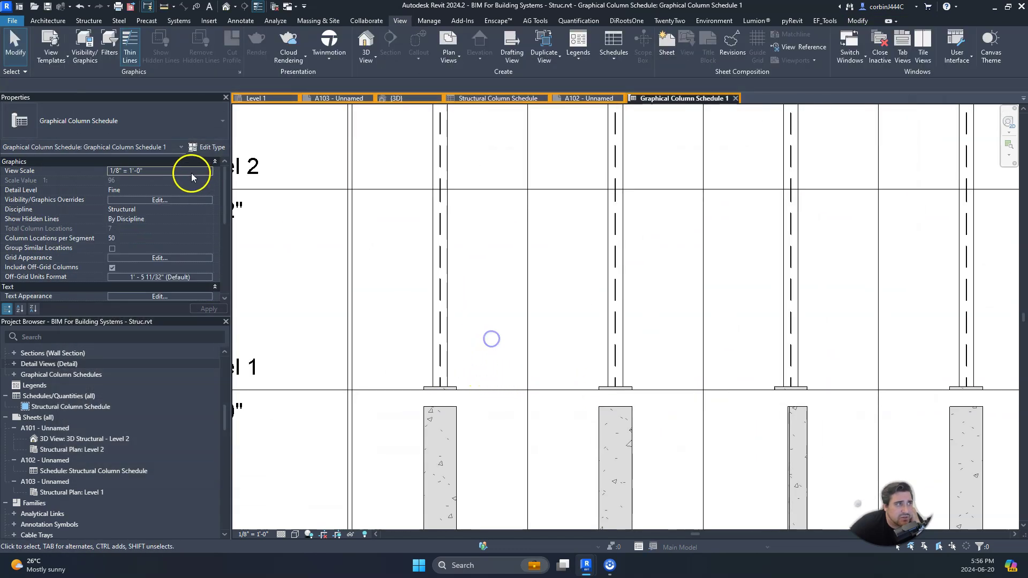
{"action": "left_click", "coordinate": [155, 200]}
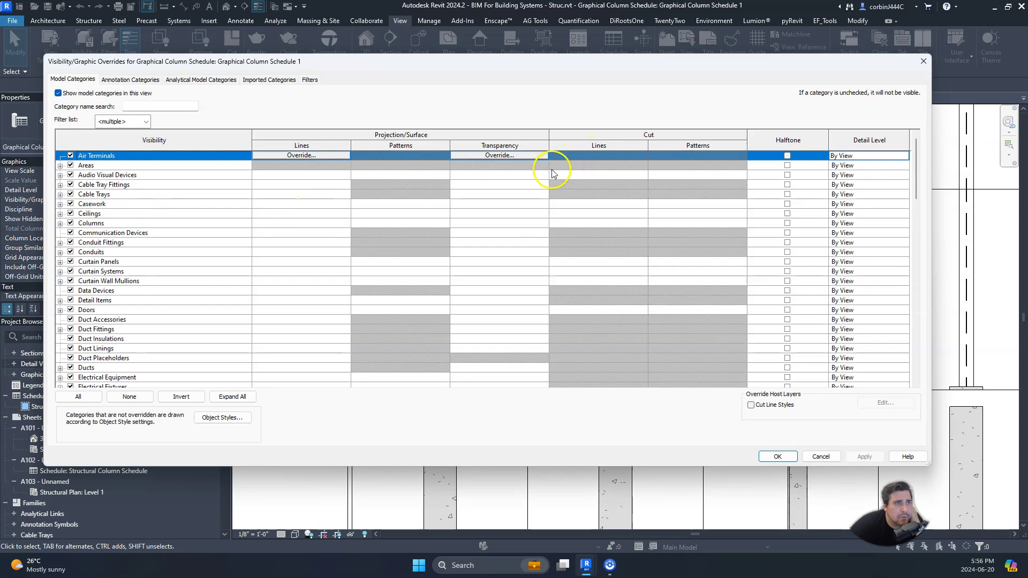
{"action": "left_click", "coordinate": [310, 79]}
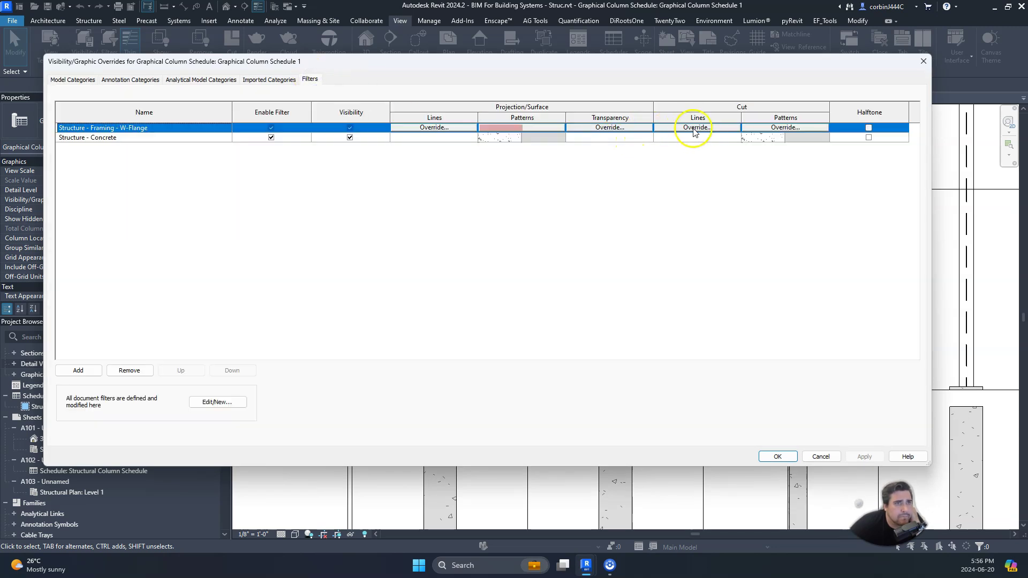
- Set the W-Flange cut pattern to solid fill, leaving the projection settings unchanged
{"action": "left_click", "coordinate": [759, 129]}
{"action": "left_click", "coordinate": [477, 233]}
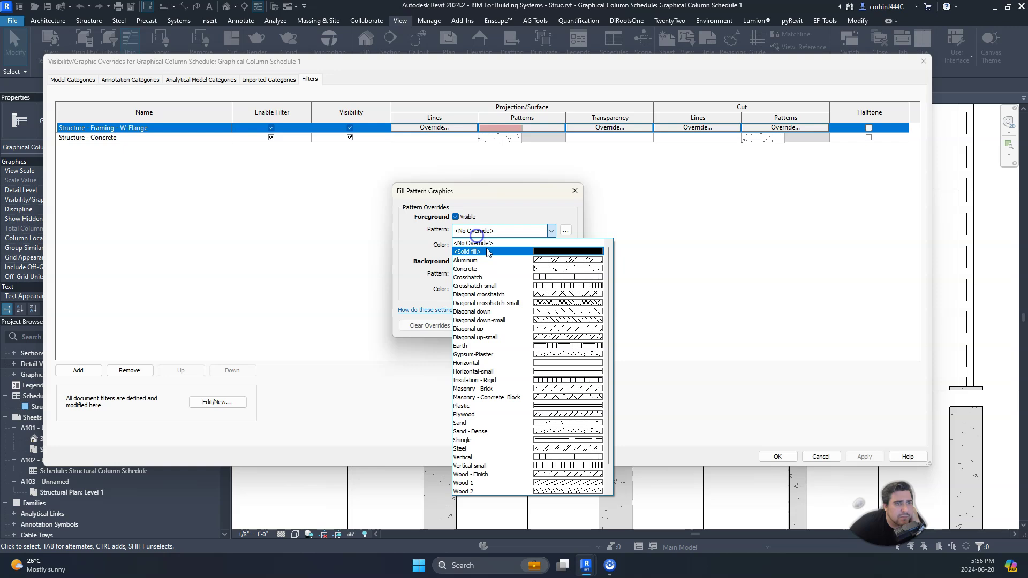
{"action": "left_click", "coordinate": [487, 251]}
{"action": "left_click", "coordinate": [485, 245]}
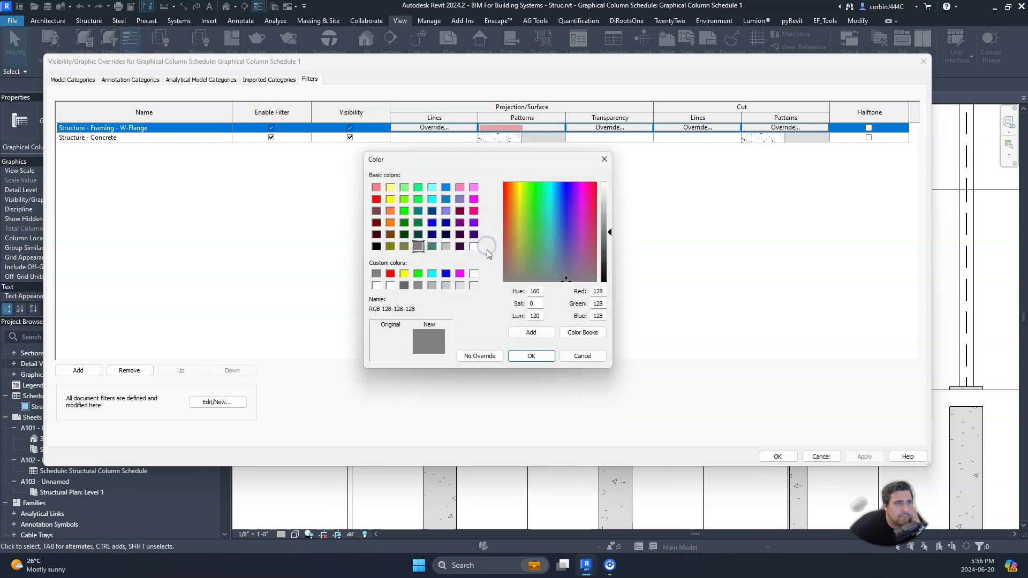
{"action": "left_click", "coordinate": [479, 356]}
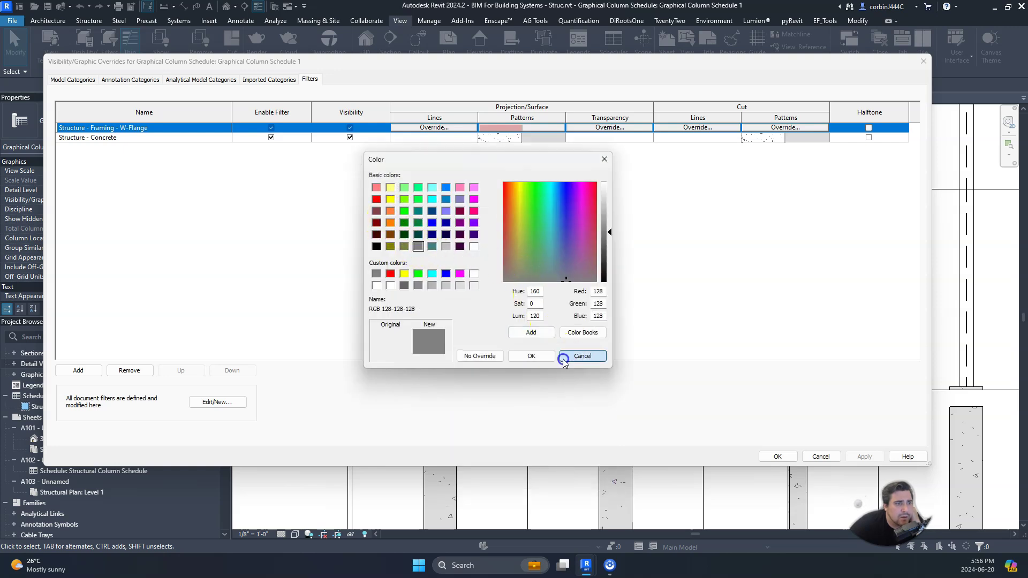
{"action": "left_click", "coordinate": [522, 322]}
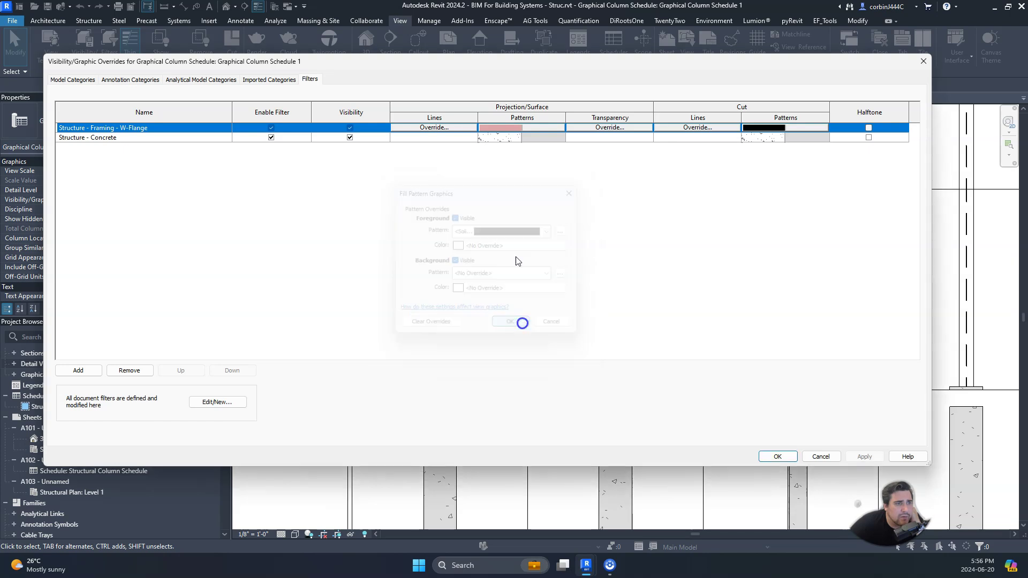
{"action": "left_click", "coordinate": [513, 128]}
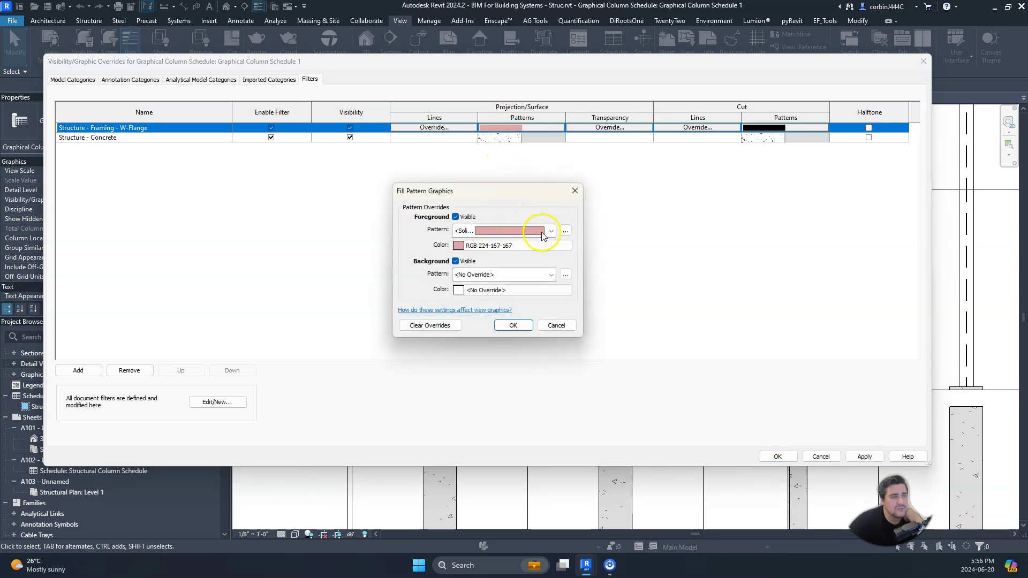
{"action": "left_click", "coordinate": [574, 192]}
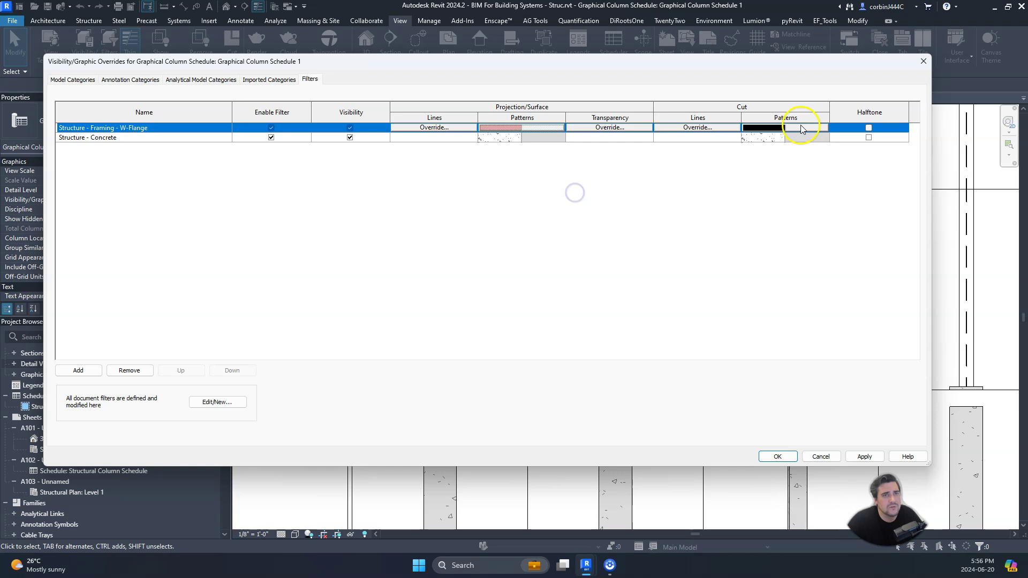
- Change the W-Flange cut fill colour to RGB 224-167-167 and apply the overrides
{"action": "left_click", "coordinate": [791, 134]}
{"action": "left_click", "coordinate": [553, 246]}
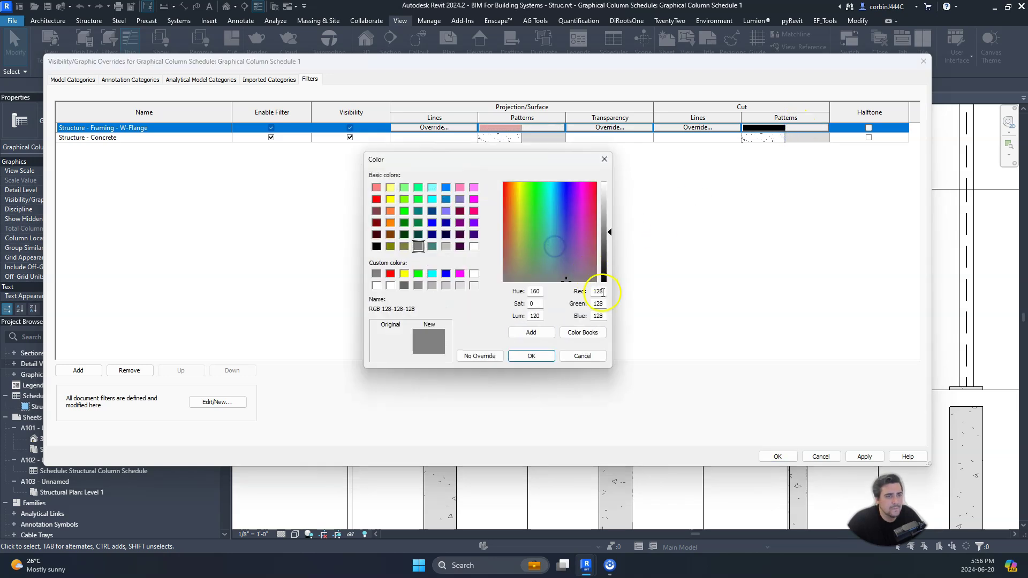
{"action": "left_click", "coordinate": [530, 287]}
{"action": "type", "text": "224"}
{"action": "key", "text": "Tab"}
{"action": "type", "text": "167"}
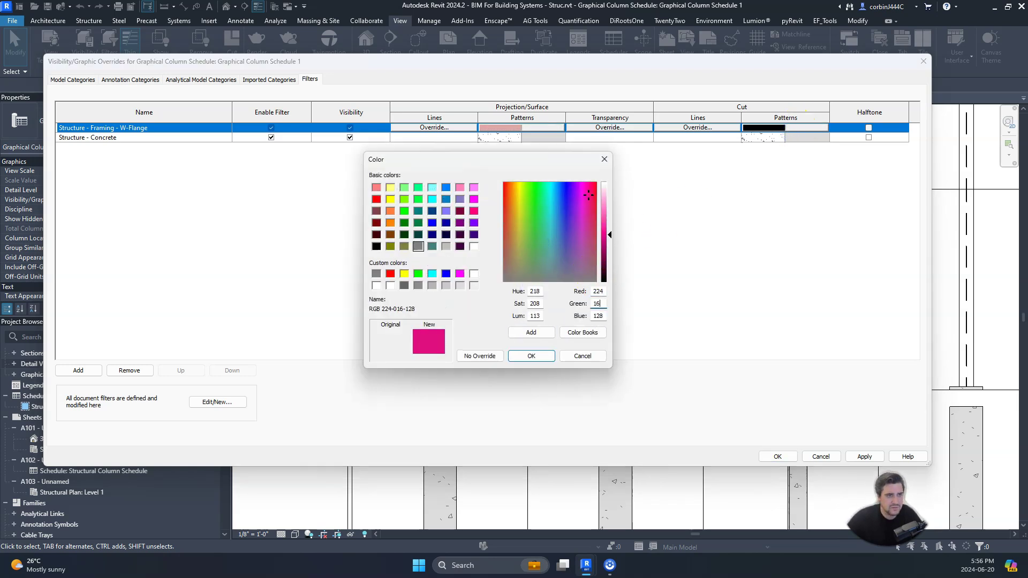
{"action": "key", "text": "Tab"}
{"action": "type", "text": "167"}
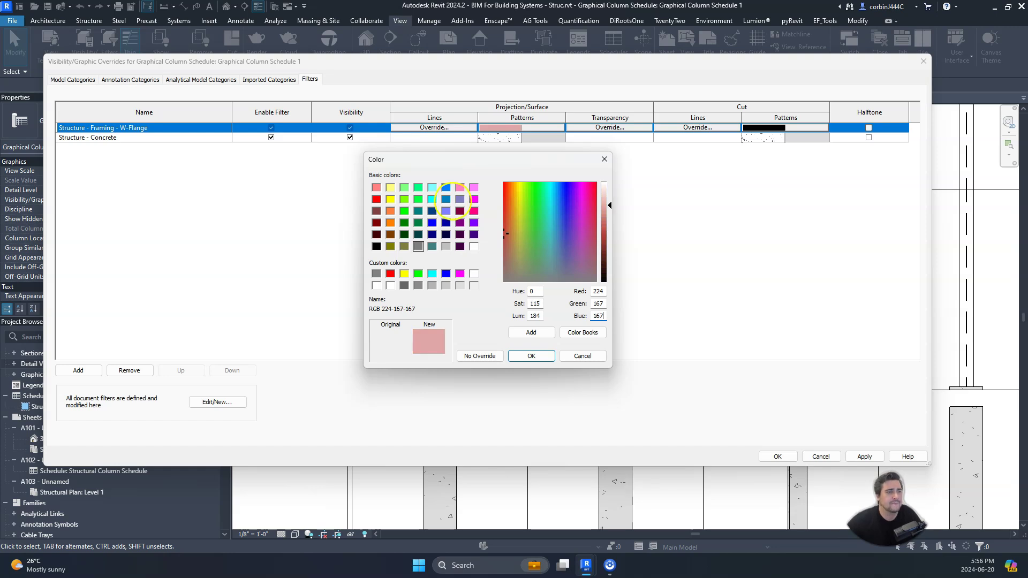
{"action": "left_click", "coordinate": [532, 357]}
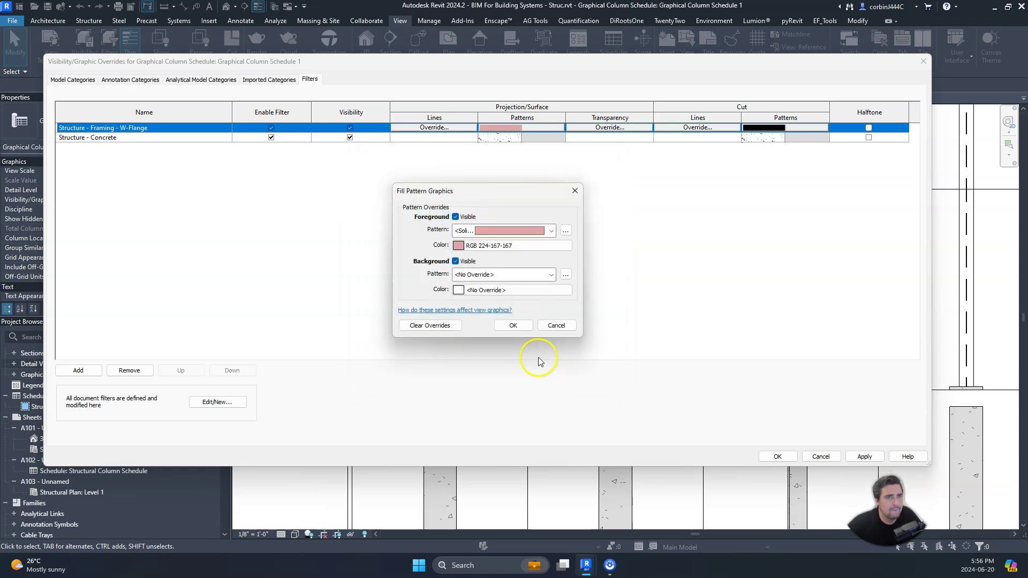
{"action": "left_click", "coordinate": [517, 325]}
{"action": "left_click", "coordinate": [776, 458]}
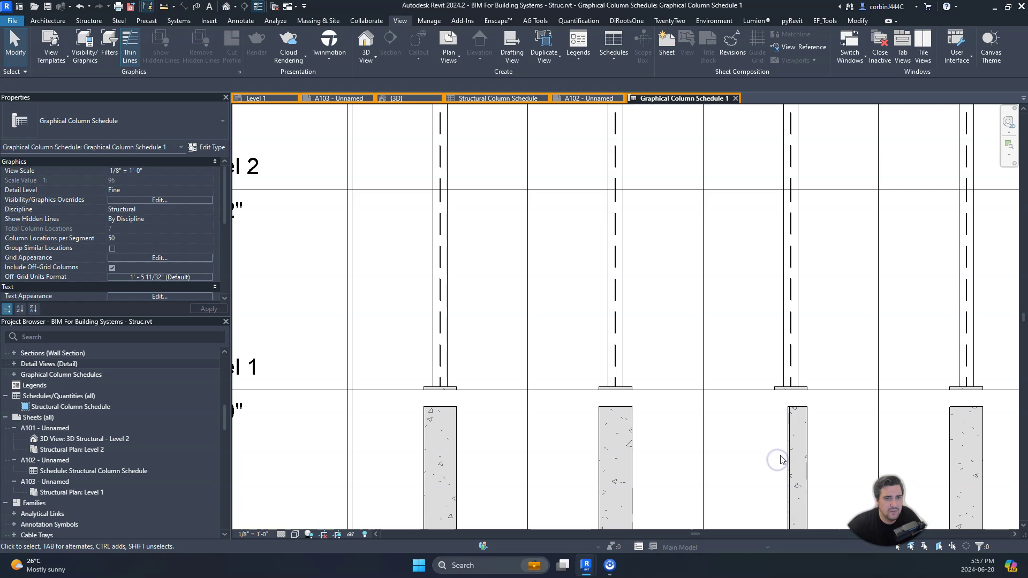
- Select all W12X40 steel column instances in the entire project
{"action": "left_click", "coordinate": [803, 326]}
{"action": "scroll", "coordinate": [810, 330], "scroll_direction": "up", "scroll_amount": 3}
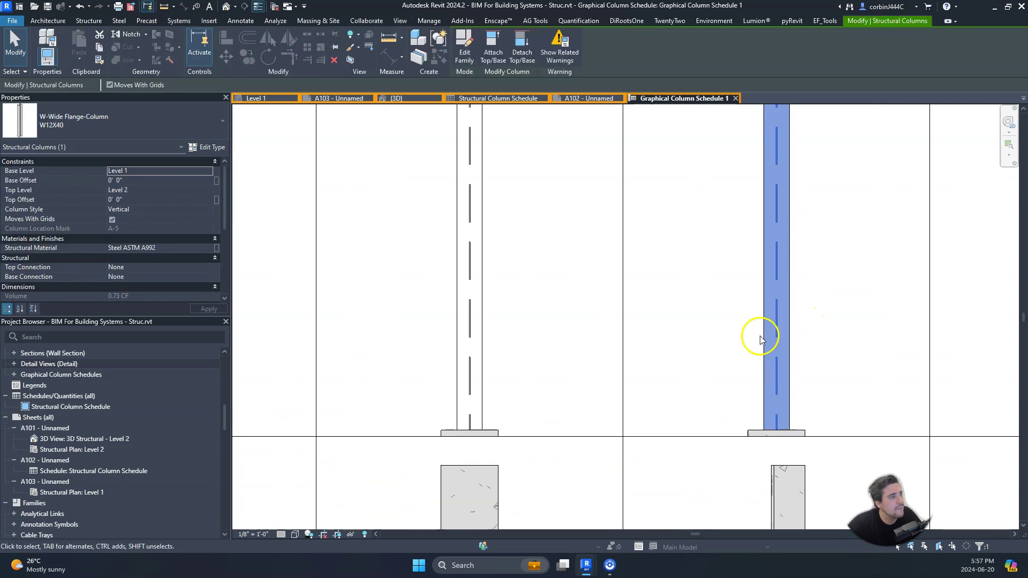
{"action": "right_click", "coordinate": [783, 380]}
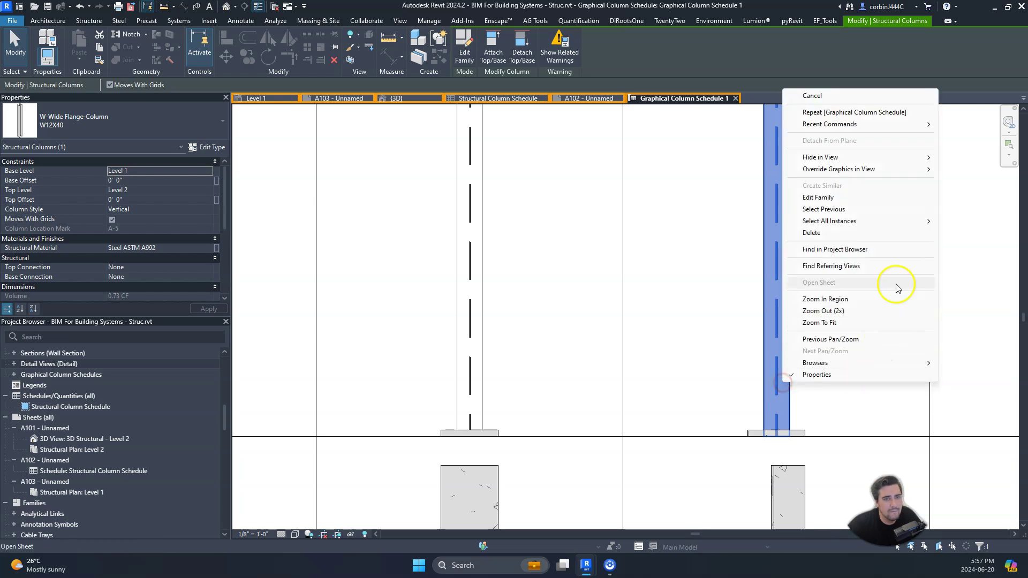
{"action": "mouse_move", "coordinate": [885, 220]}
{"action": "left_click", "coordinate": [665, 233]}
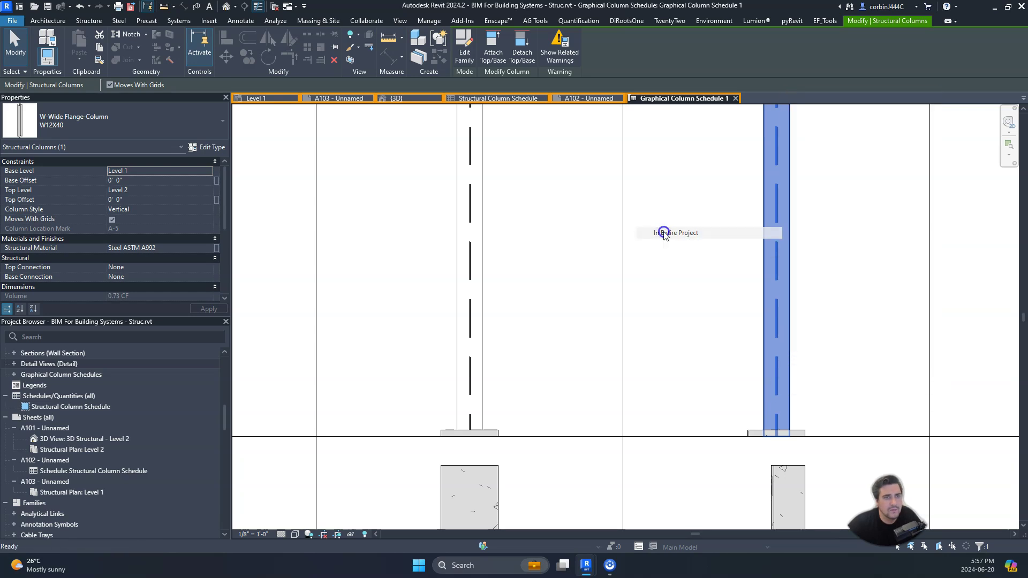
{"action": "scroll", "coordinate": [594, 374], "scroll_direction": "down", "scroll_amount": 4}
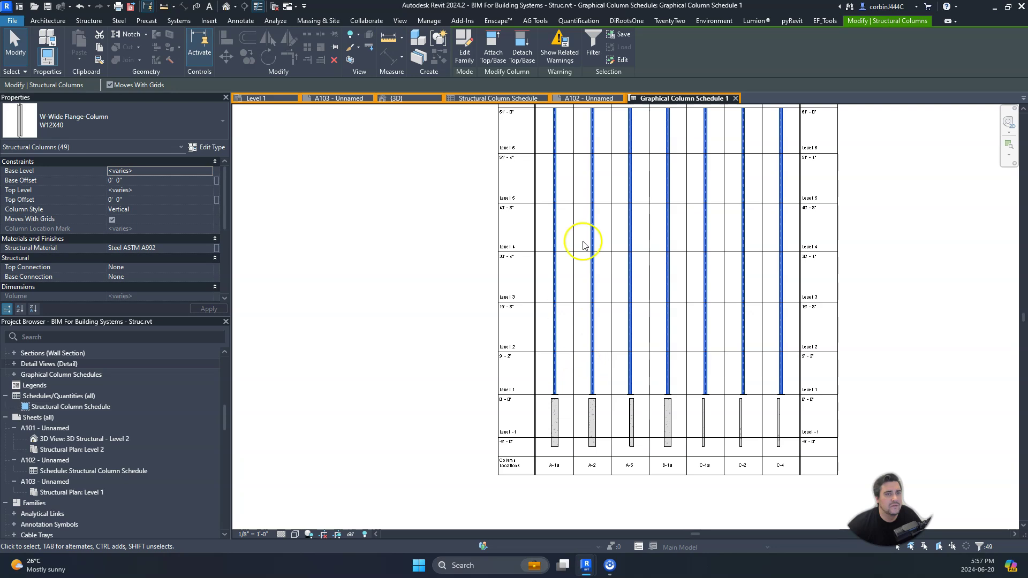
- Override the selected columns' graphics with a solid light grey surface fill
{"action": "left_click", "coordinate": [352, 48]}
{"action": "left_click", "coordinate": [352, 60]}
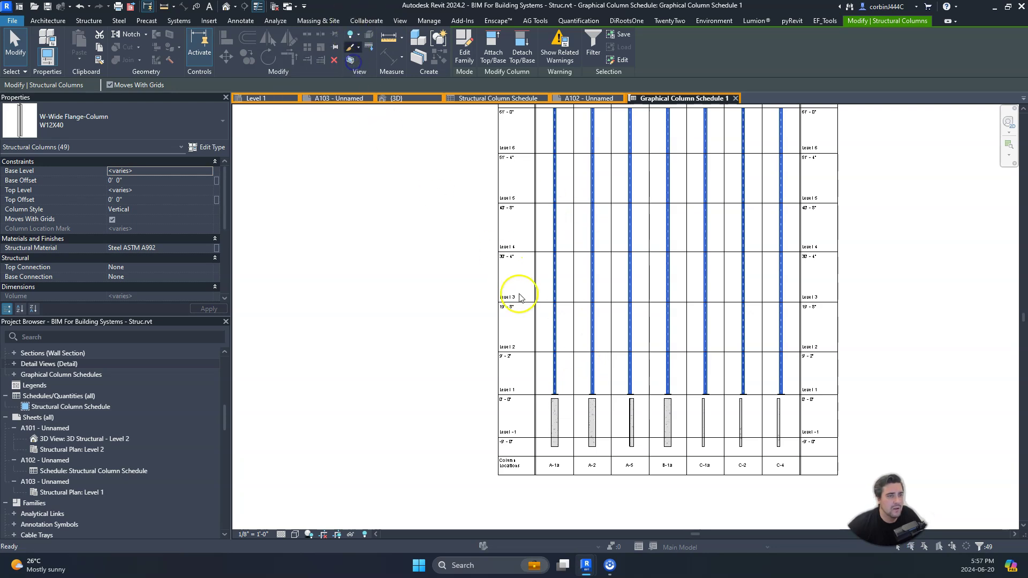
{"action": "left_click", "coordinate": [529, 187]}
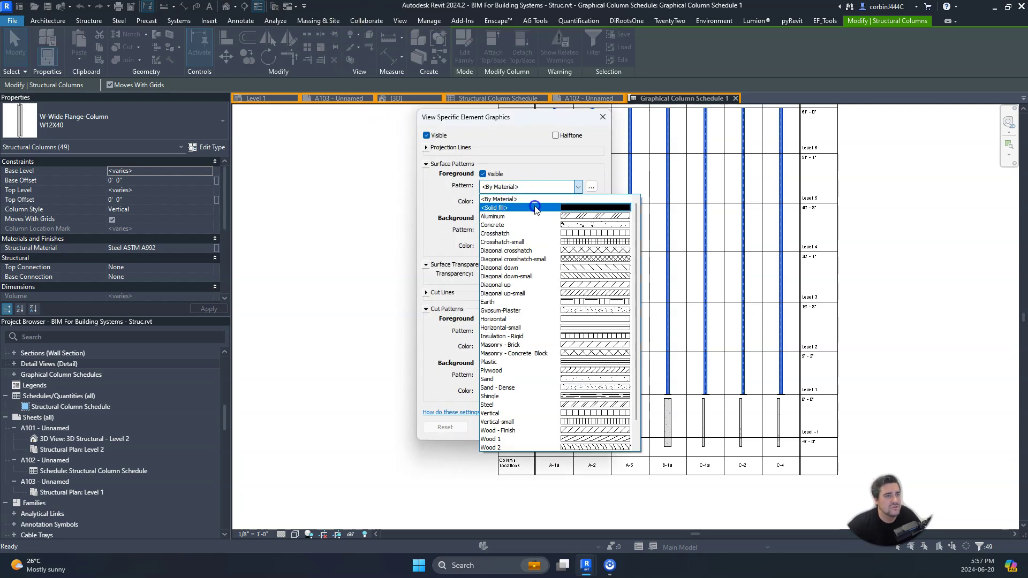
{"action": "left_click", "coordinate": [535, 209]}
{"action": "left_click", "coordinate": [534, 202]}
{"action": "left_click", "coordinate": [485, 303]}
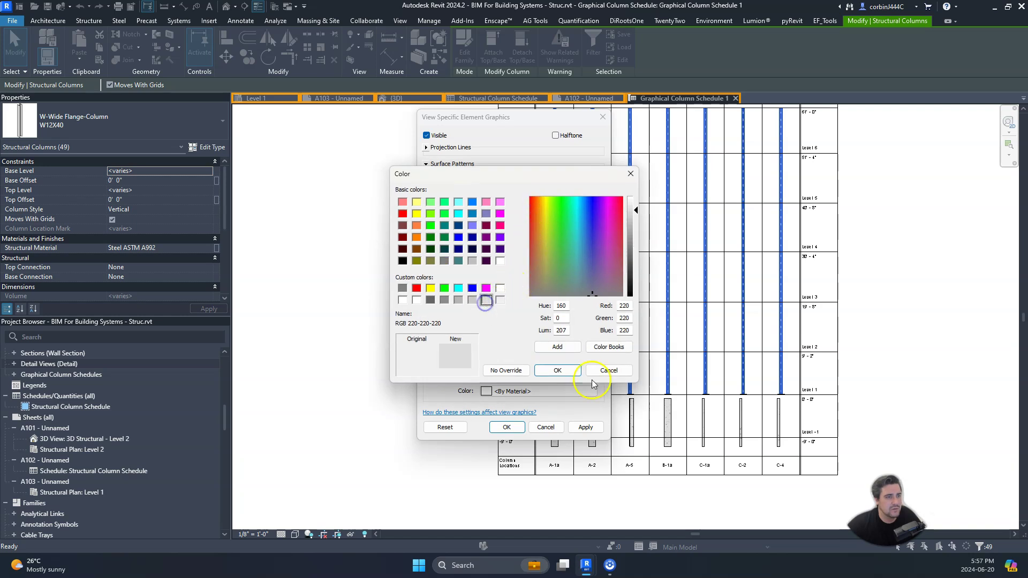
{"action": "left_click", "coordinate": [568, 370]}
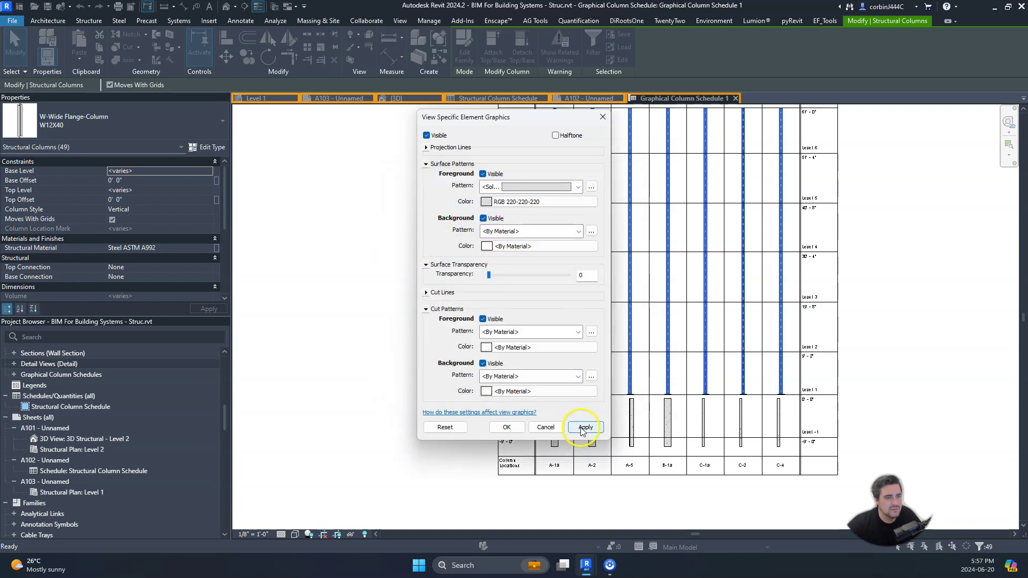
{"action": "left_click", "coordinate": [584, 428]}
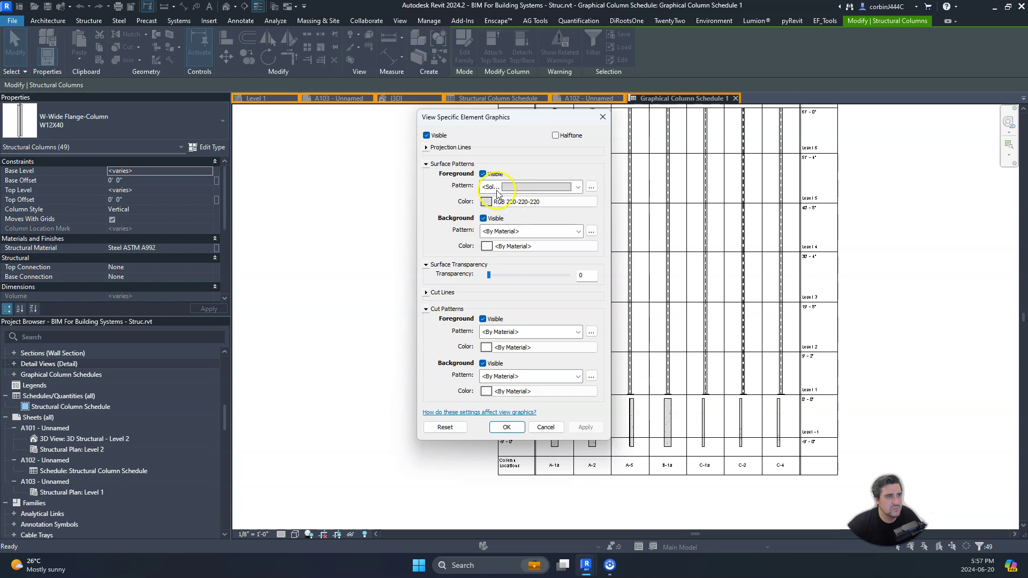
- Change the columns' solid surface fill colour to RGB 224-167-167 and confirm
{"action": "left_click", "coordinate": [510, 188]}
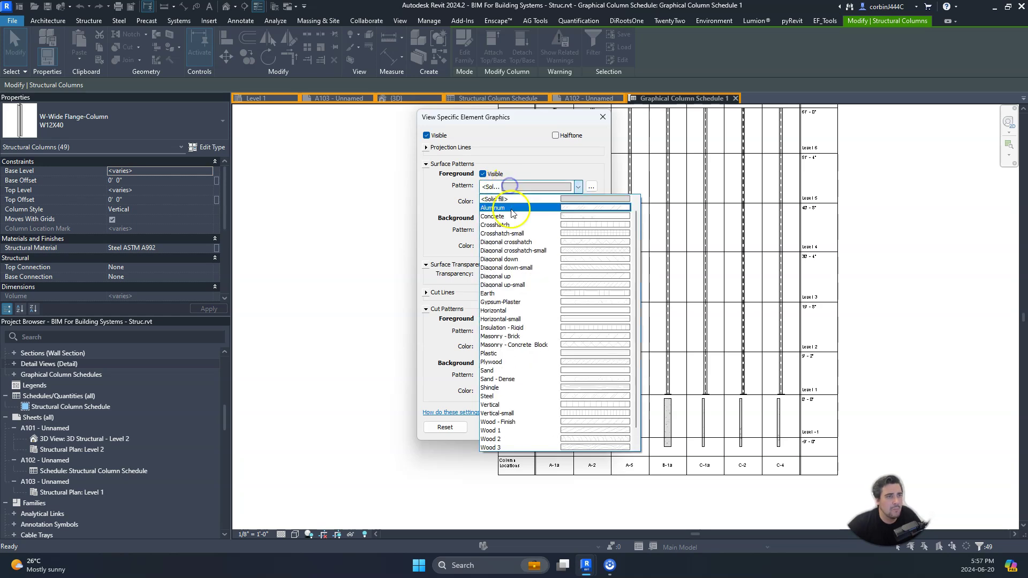
{"action": "left_click", "coordinate": [526, 170]}
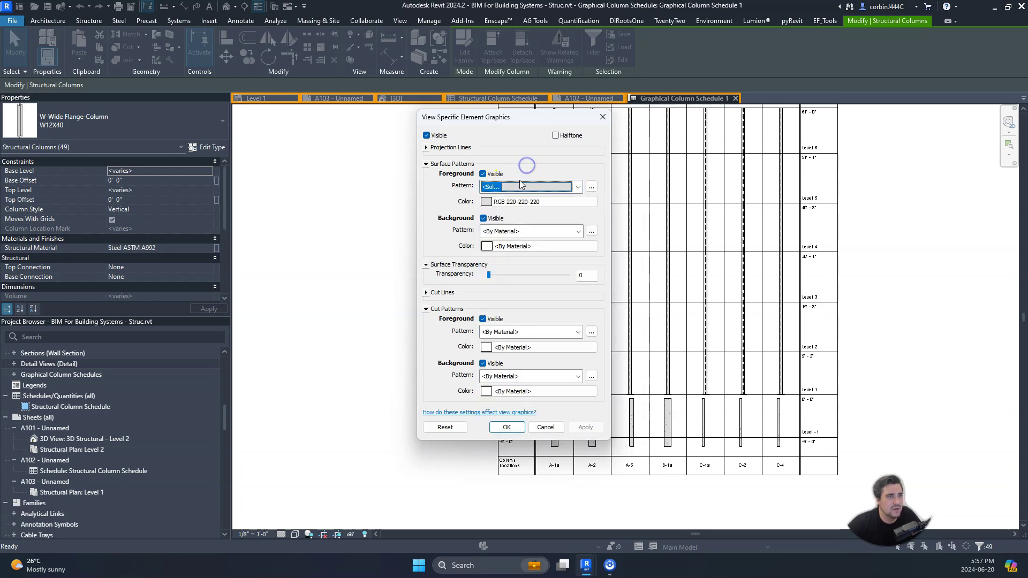
{"action": "left_click", "coordinate": [505, 203]}
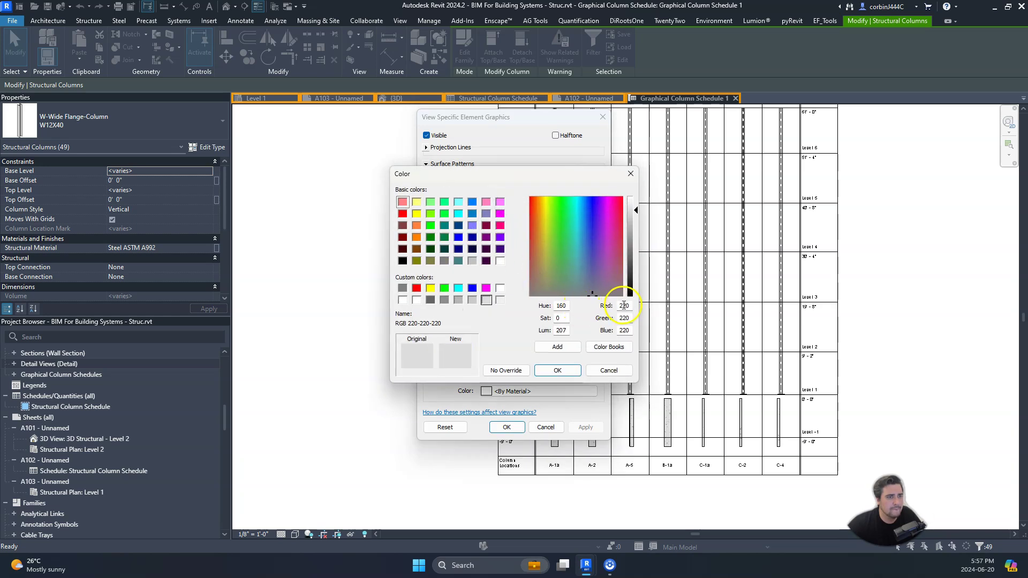
{"action": "left_click", "coordinate": [625, 307]}
{"action": "type", "text": "224"}
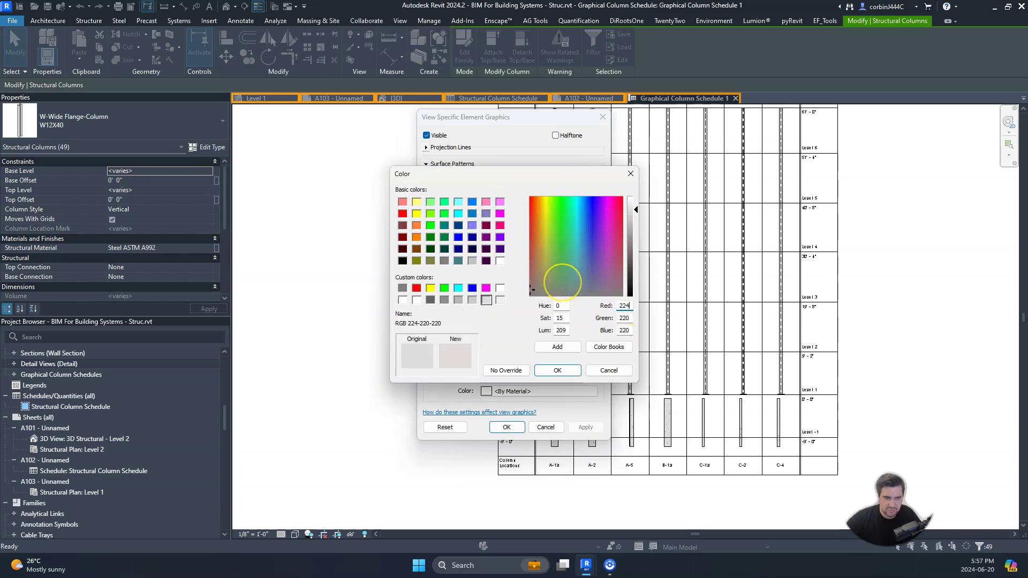
{"action": "key", "text": "Tab"}
{"action": "type", "text": "167"}
{"action": "key", "text": "Tab"}
{"action": "type", "text": "167"}
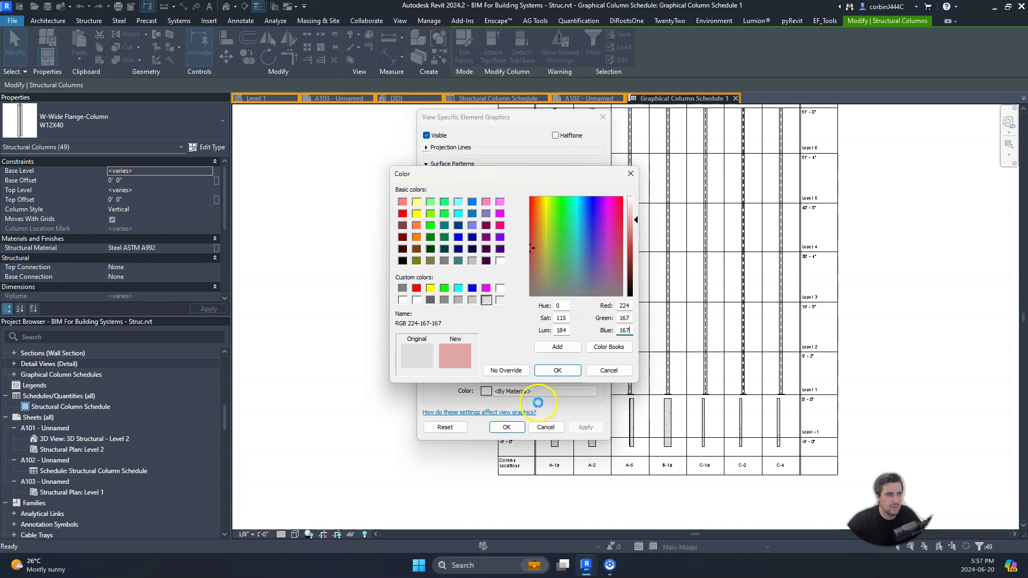
{"action": "left_click", "coordinate": [542, 369]}
{"action": "left_click", "coordinate": [546, 376]}
{"action": "left_click", "coordinate": [512, 426]}
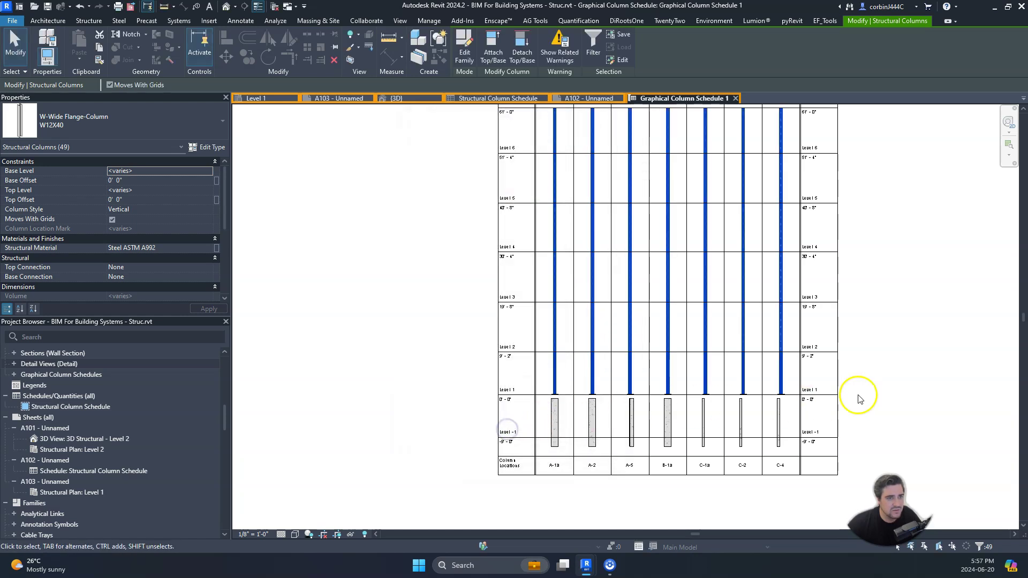
{"action": "left_click", "coordinate": [854, 391]}
{"action": "scroll", "coordinate": [715, 375], "scroll_direction": "up", "scroll_amount": 1}
{"action": "middle_click_drag", "start_coordinate": [715, 375], "coordinate": [649, 407]}
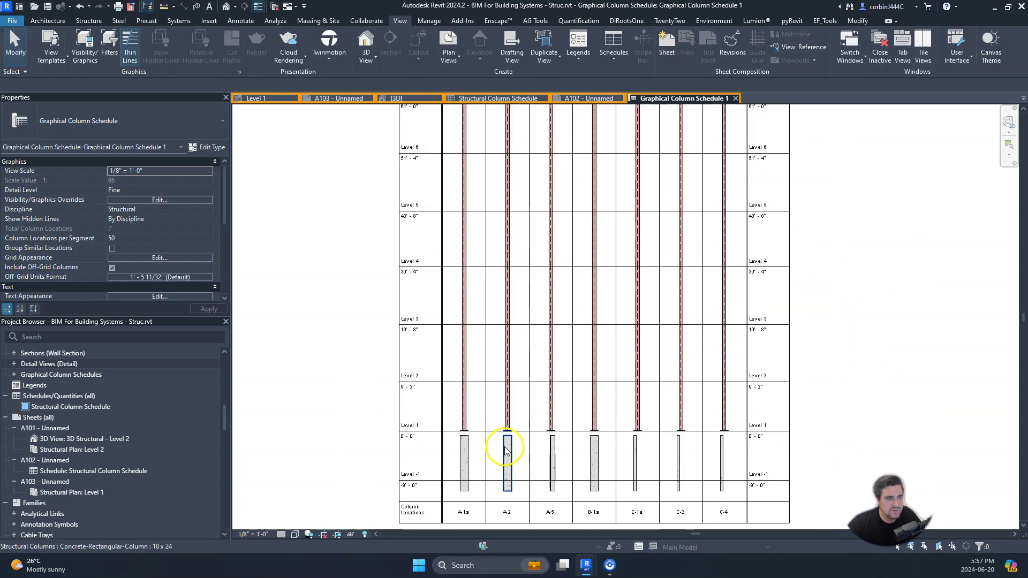
{"action": "scroll", "coordinate": [506, 451], "scroll_direction": "down", "scroll_amount": 1}
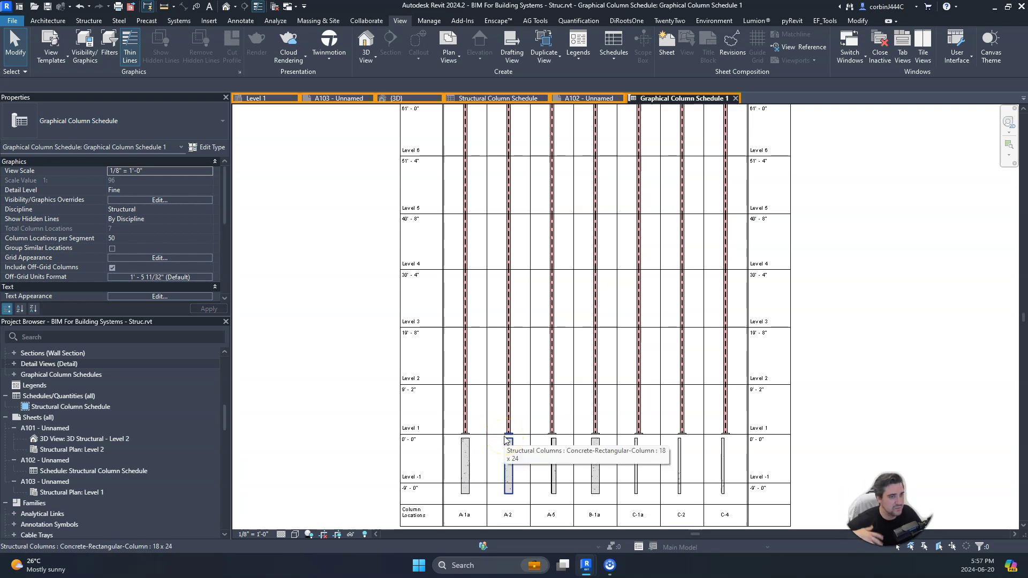
{"action": "scroll", "coordinate": [505, 440], "scroll_direction": "up", "scroll_amount": 3}
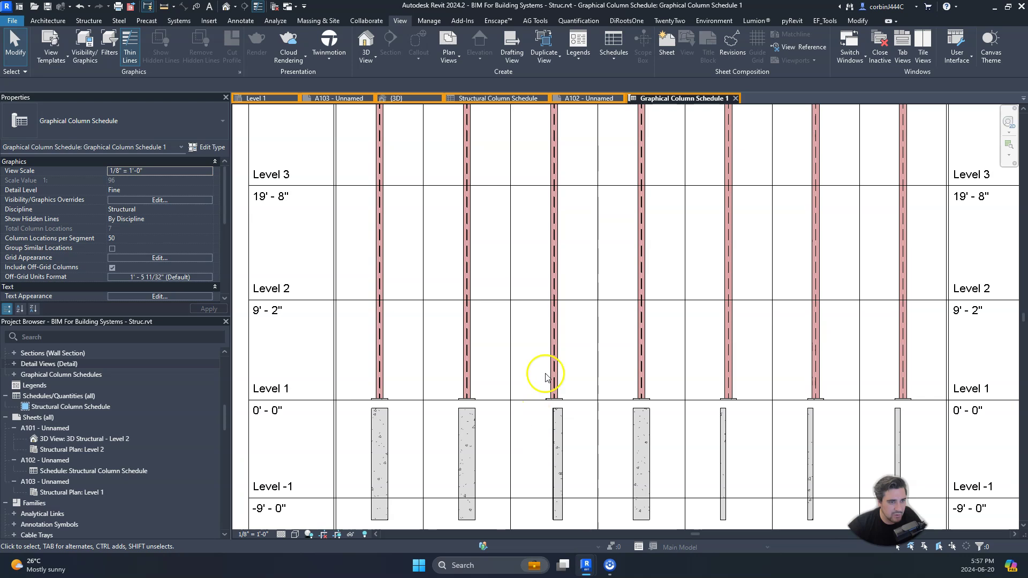
{"action": "scroll", "coordinate": [535, 372], "scroll_direction": "down", "scroll_amount": 3}
{"action": "scroll", "coordinate": [601, 415], "scroll_direction": "up", "scroll_amount": 3}
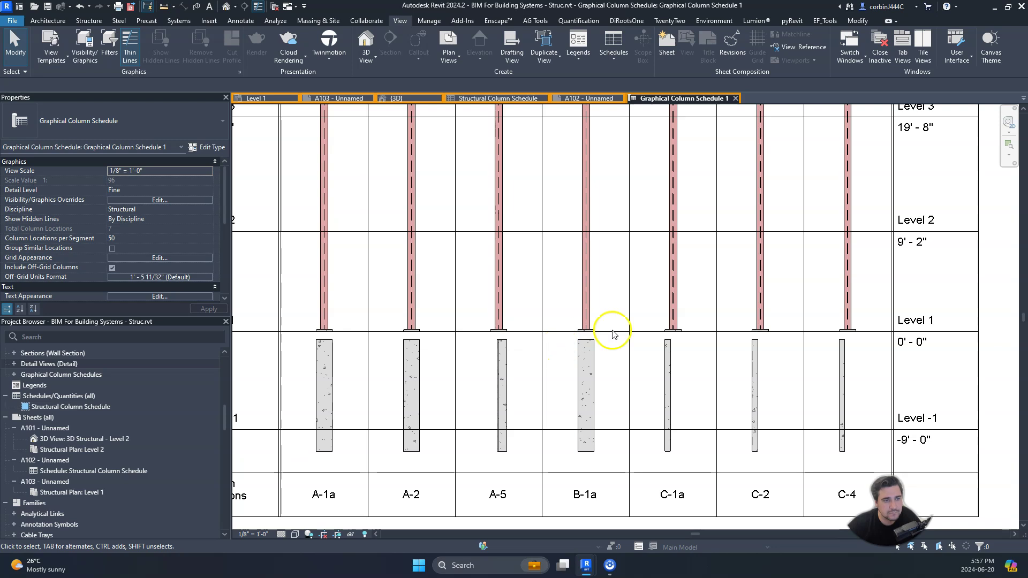
{"action": "scroll", "coordinate": [643, 327], "scroll_direction": "down", "scroll_amount": 5}
{"action": "scroll", "coordinate": [638, 359], "scroll_direction": "up", "scroll_amount": 3}
{"action": "left_click", "coordinate": [715, 334]}
{"action": "scroll", "coordinate": [717, 336], "scroll_direction": "up", "scroll_amount": 2}
{"action": "left_click", "coordinate": [750, 338]}
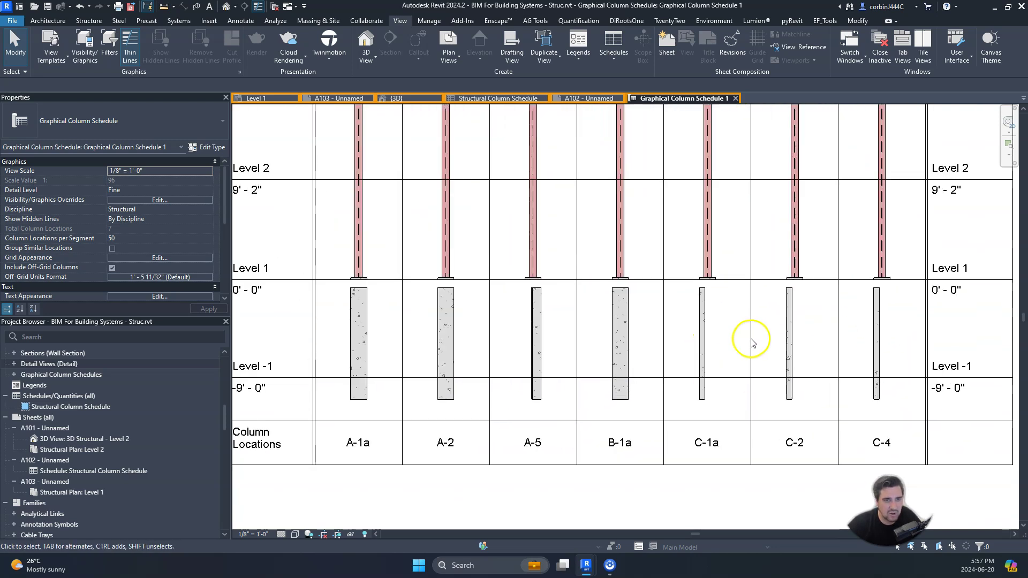